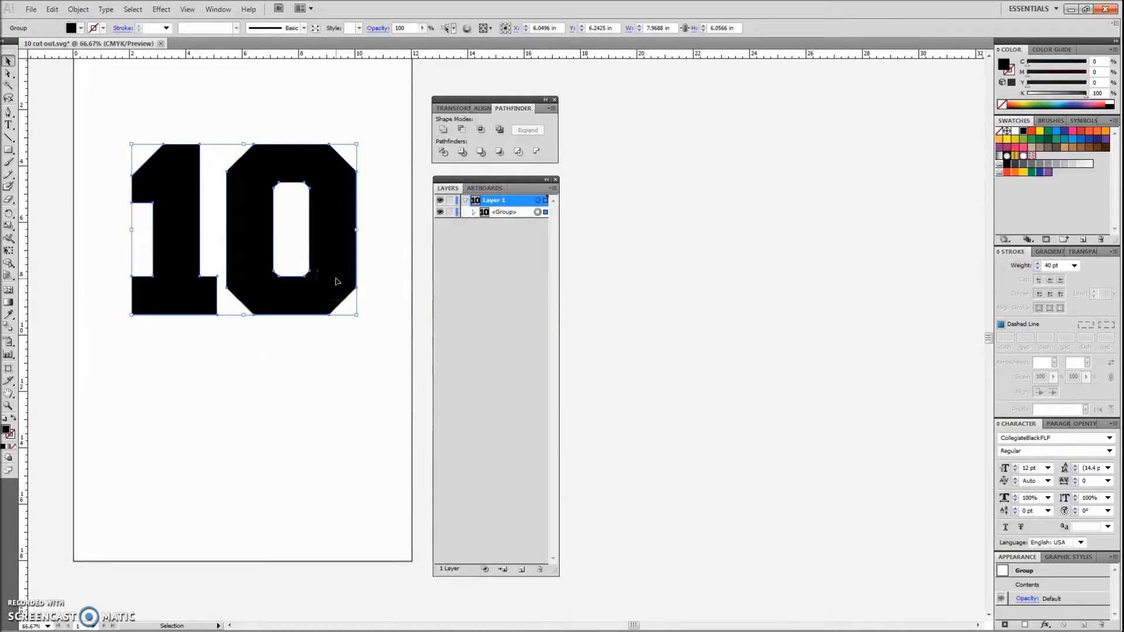
Duplicate the 10 group twice in place so the layer holds three stacked copies.
key(a)
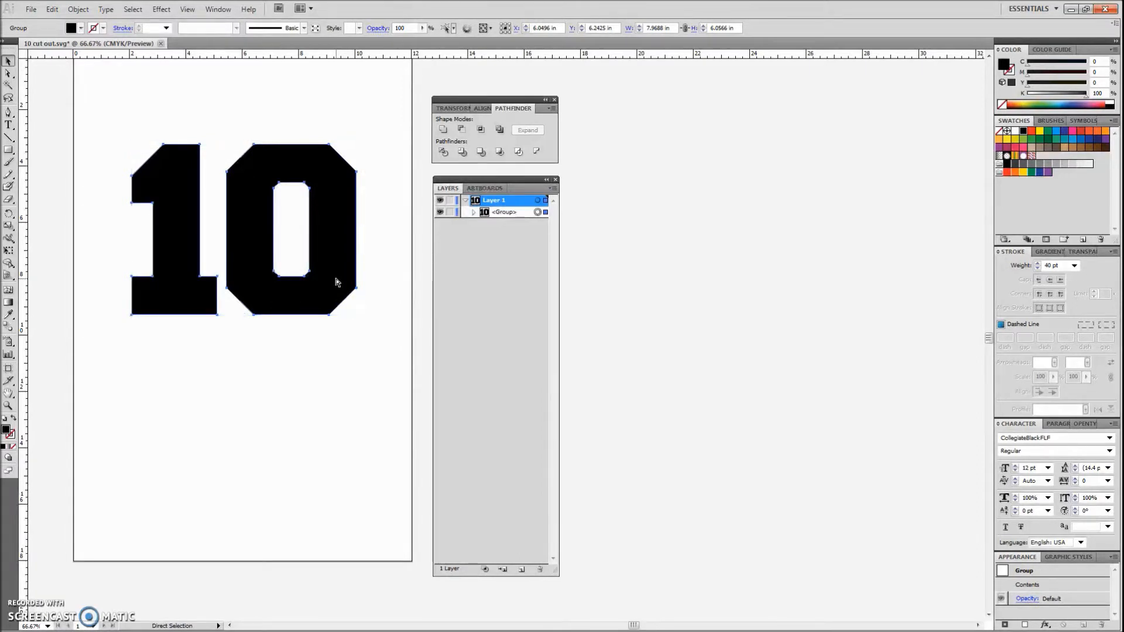
key(ctrl+shift+g)
key(v)
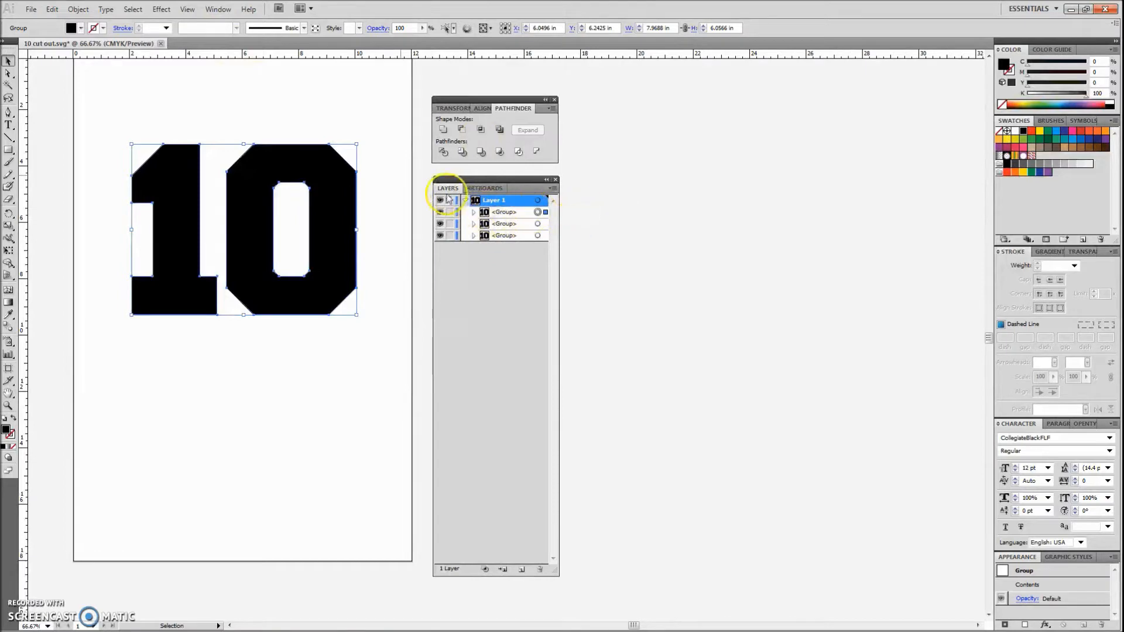
click(197, 11)
mouse_move(218, 8)
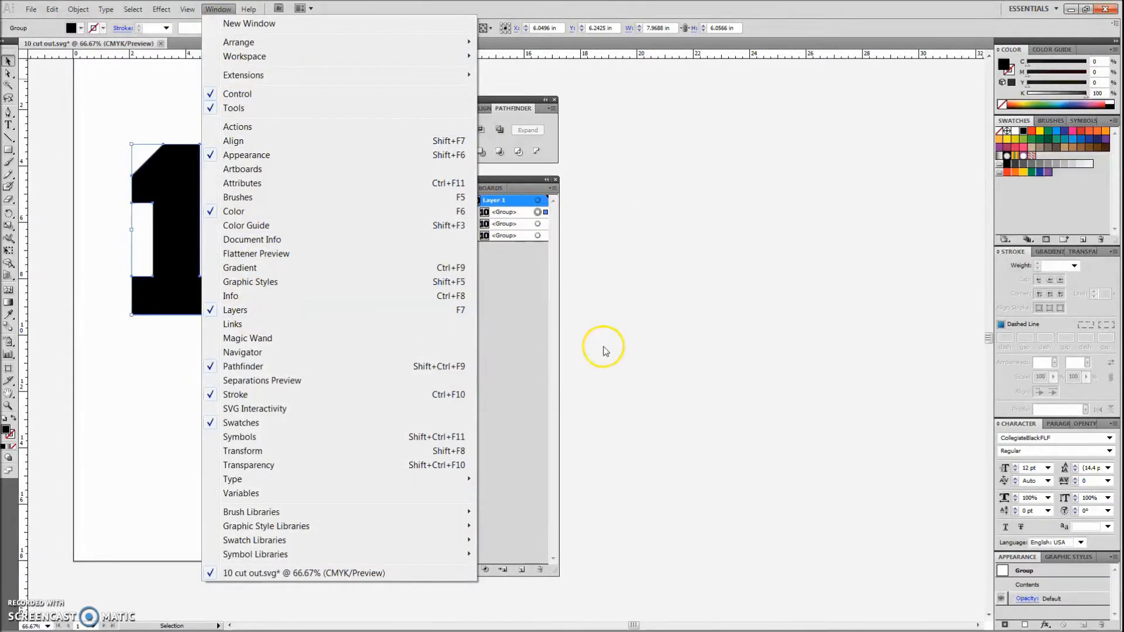
click(530, 344)
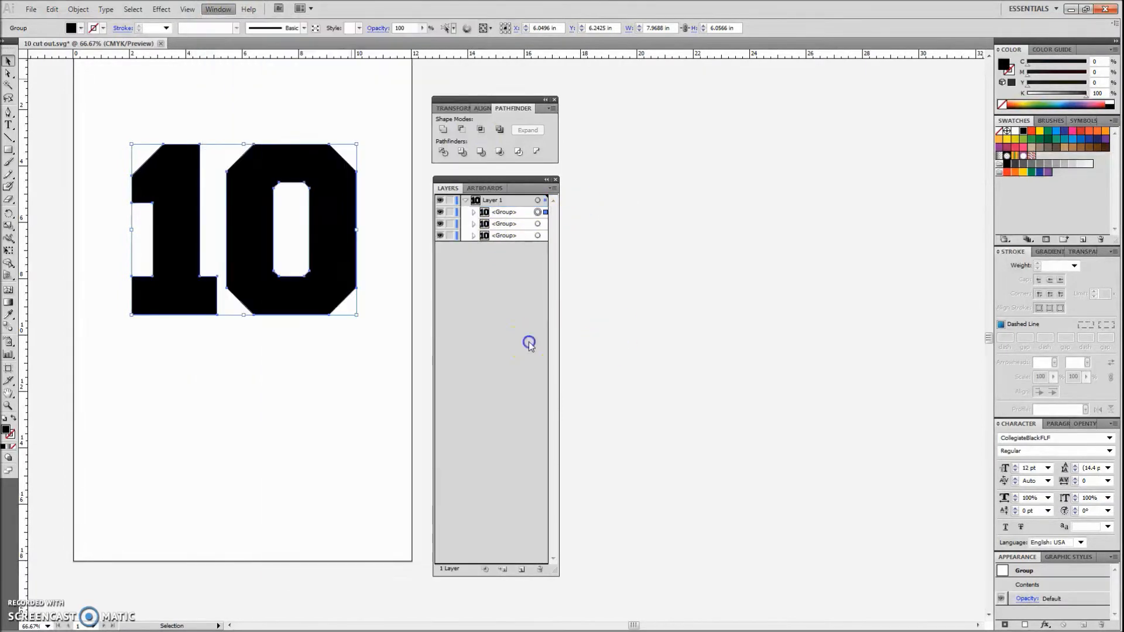
Lock and hide the top and bottom 10 groups, and check the middle group by moving it and undoing the move.
click(462, 227)
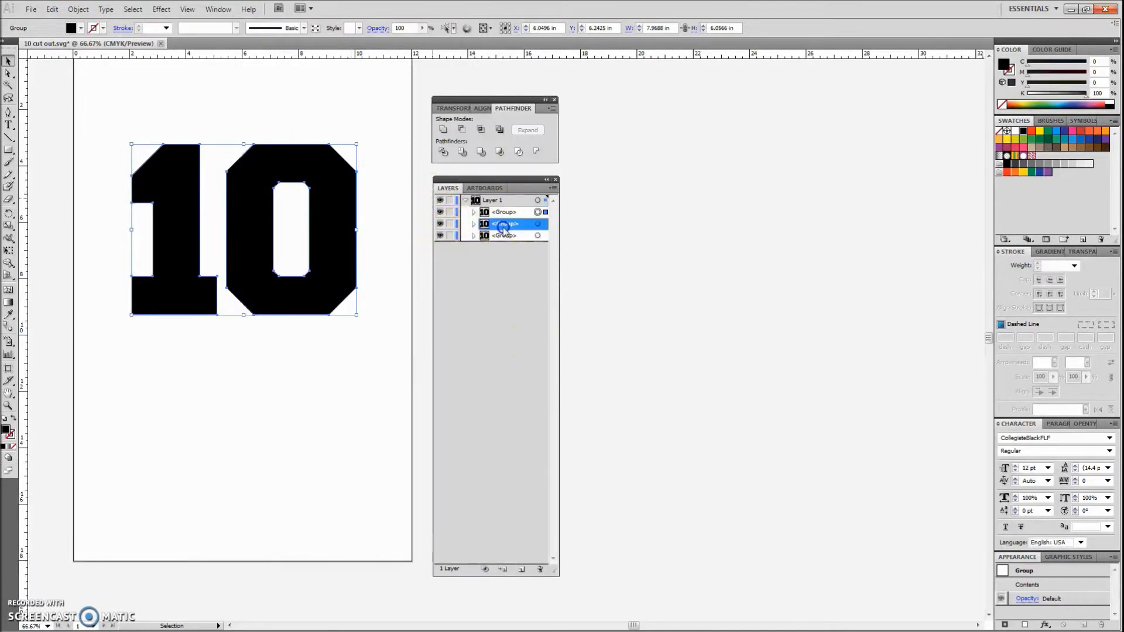
click(450, 213)
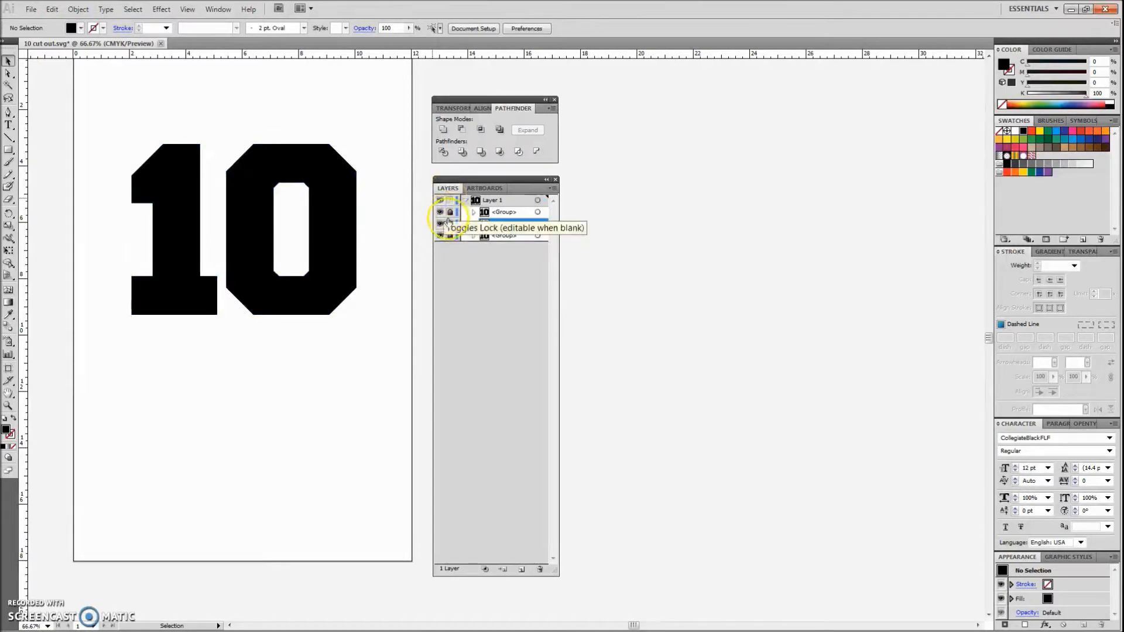
click(444, 214)
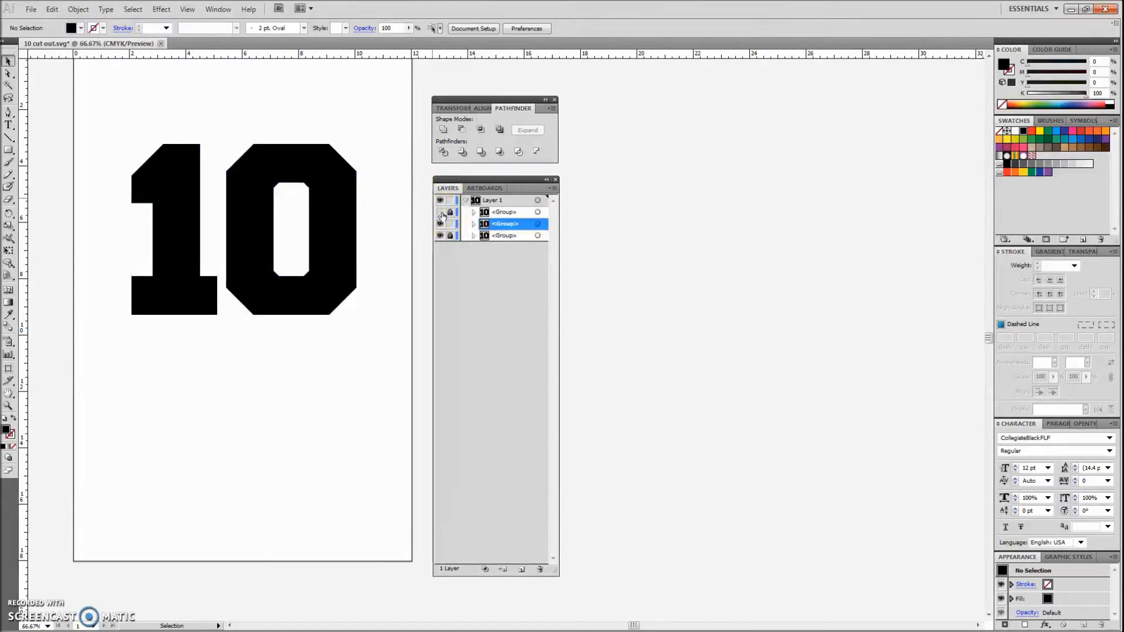
click(443, 237)
click(442, 237)
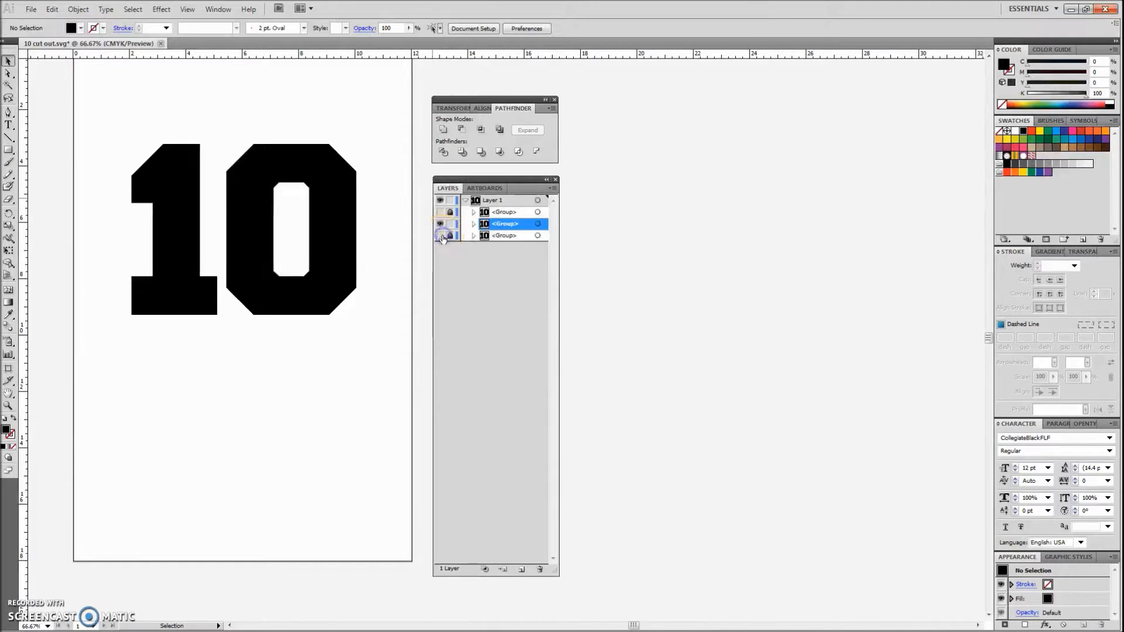
drag(350, 276, 432, 225)
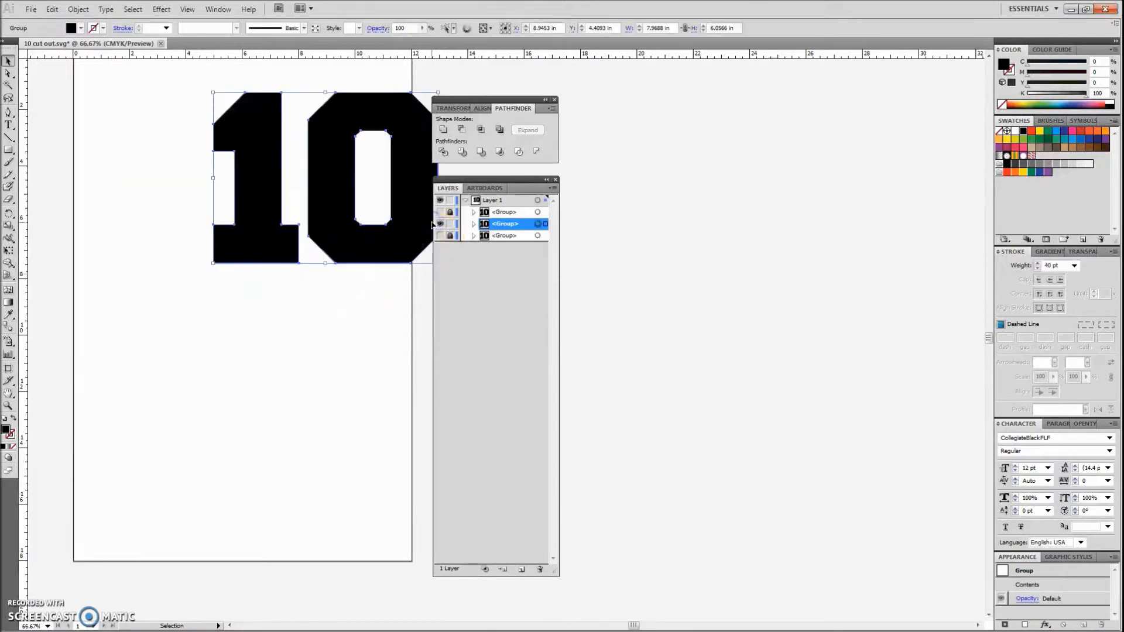
key(ctrl+z)
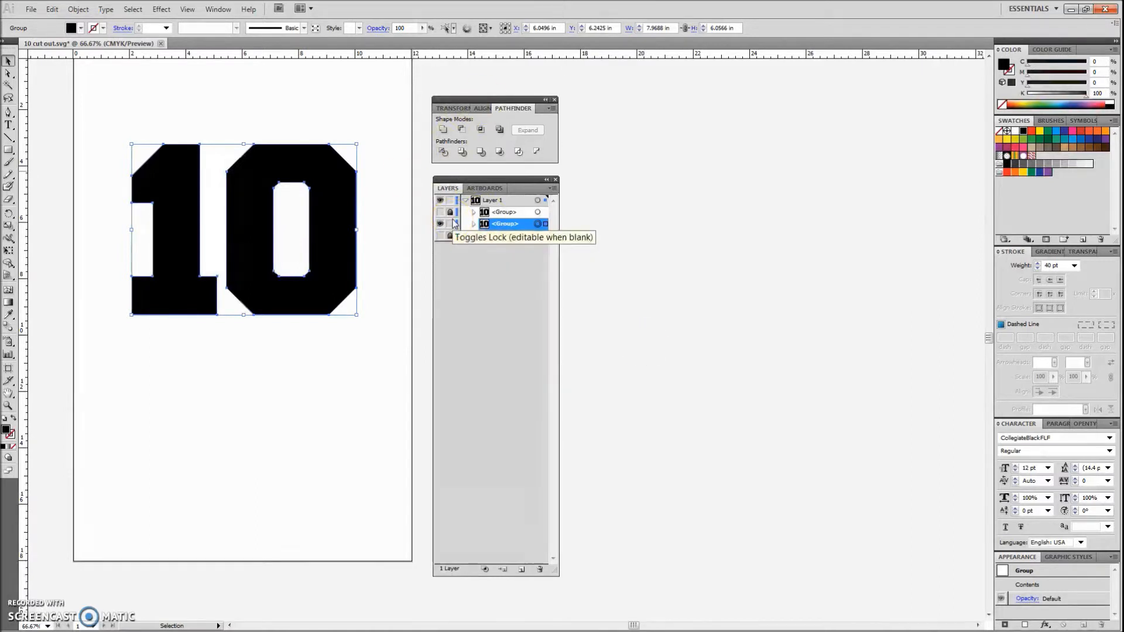
Fill the middle 10 group with 10% black and start an Offset Path effect on it with the preview enabled.
click(1080, 165)
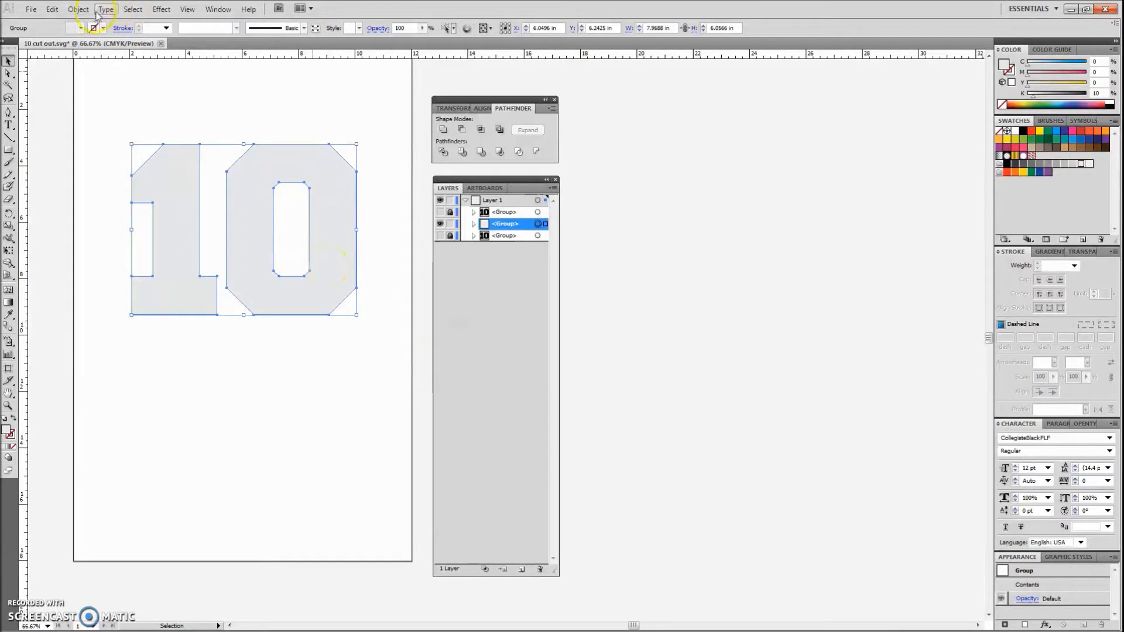
click(162, 9)
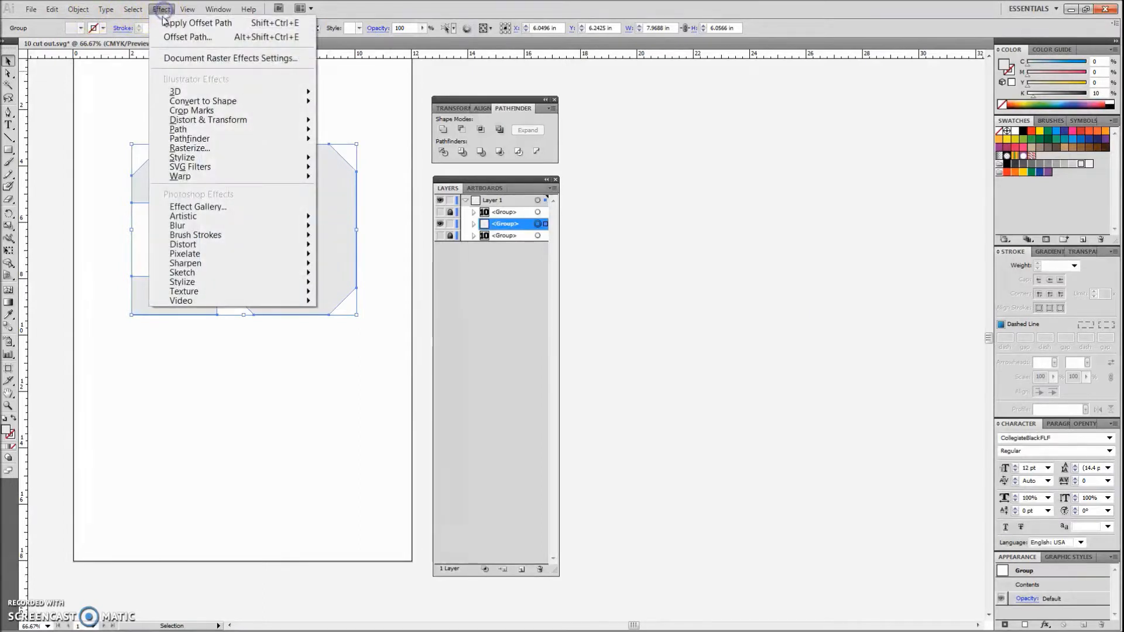
mouse_move(206, 132)
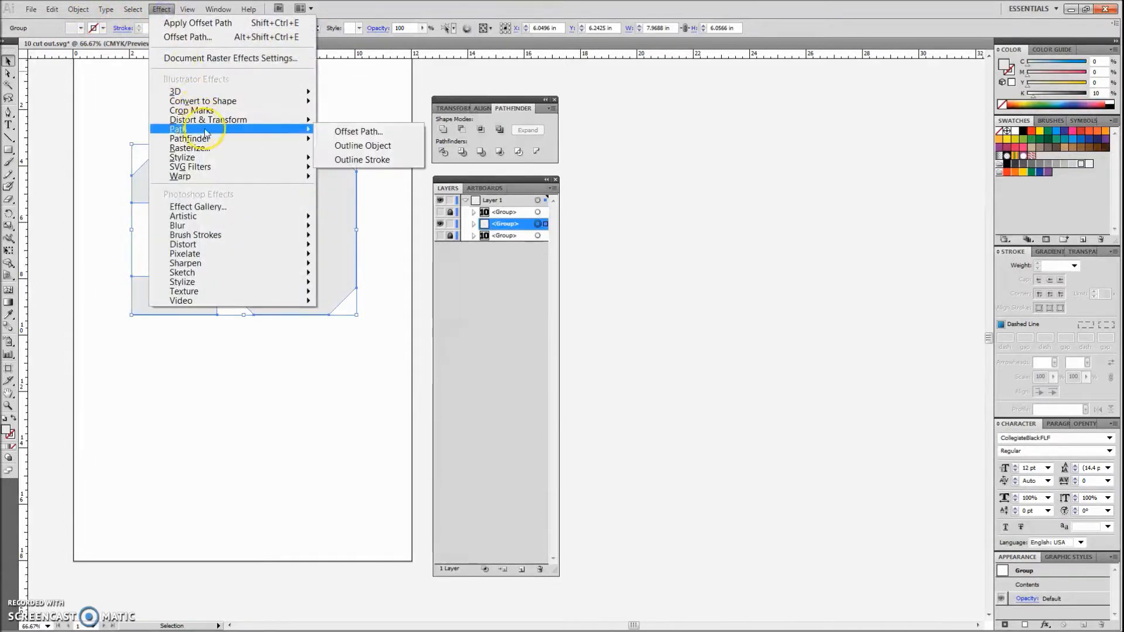
click(345, 131)
click(598, 348)
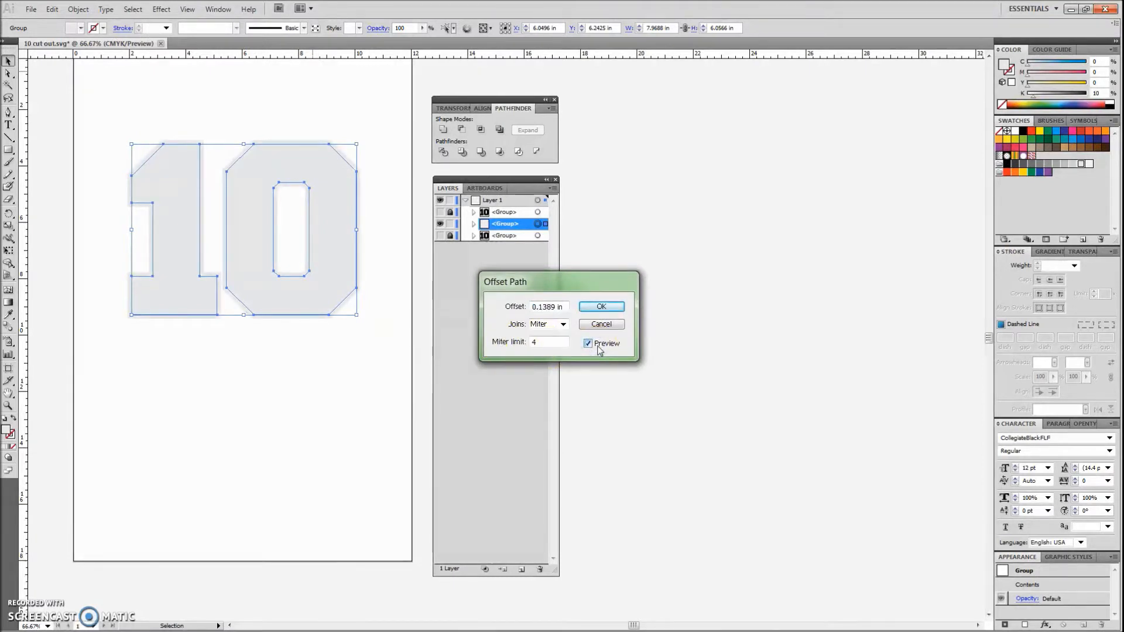
Set the path offset to 0.3 in and preview it on the numerals.
click(540, 310)
drag(539, 309, 554, 309)
key(BackSpace)
text(.3)
key(Return)
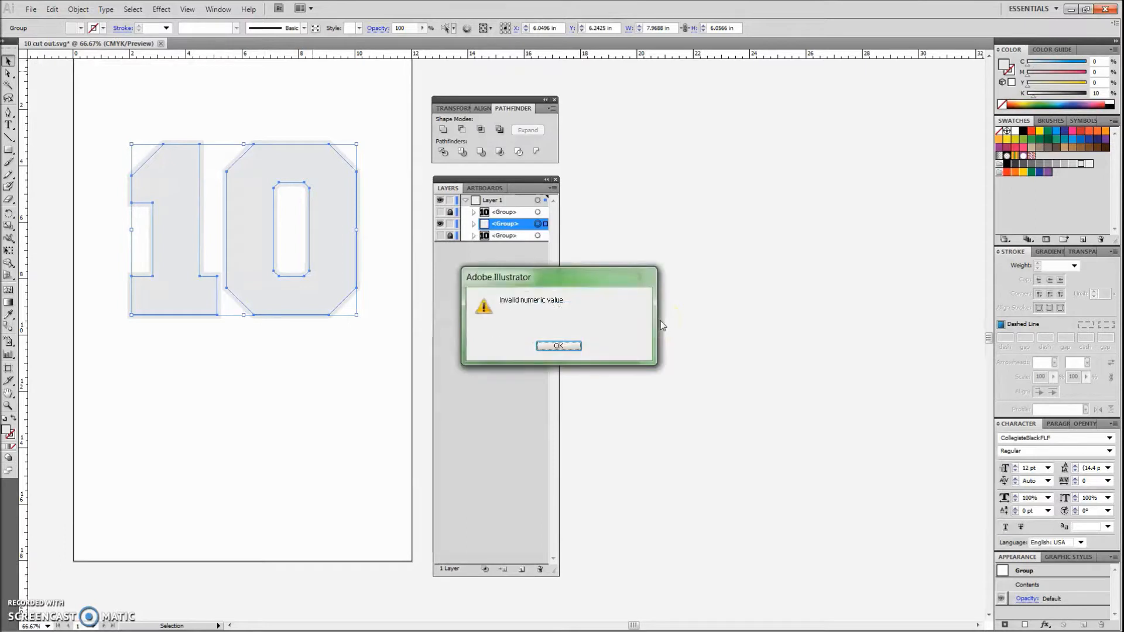
click(567, 345)
click(554, 306)
double_click(544, 306)
drag(538, 307, 556, 307)
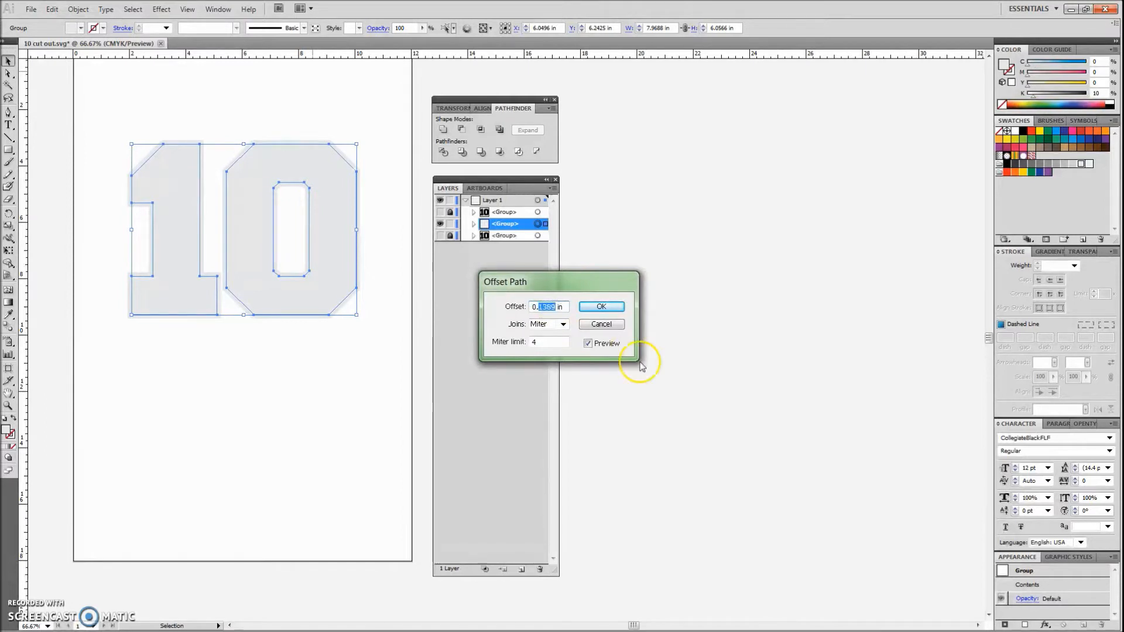
text(3)
key(Tab)
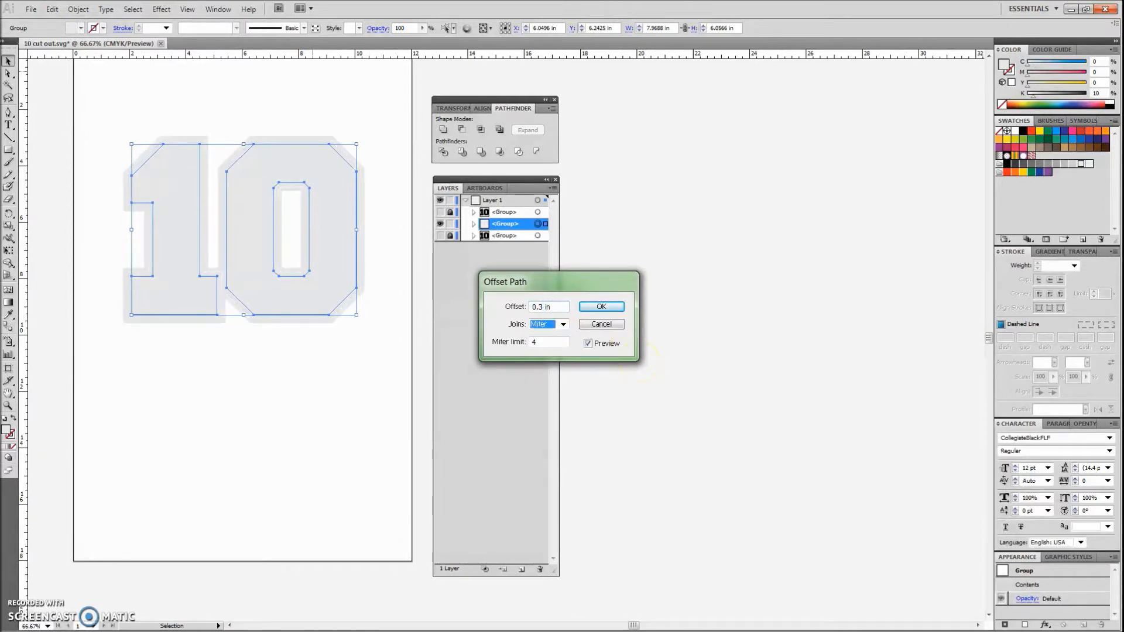
Set the path offset to 0.4 in and preview how the gap between the numerals closes.
click(542, 306)
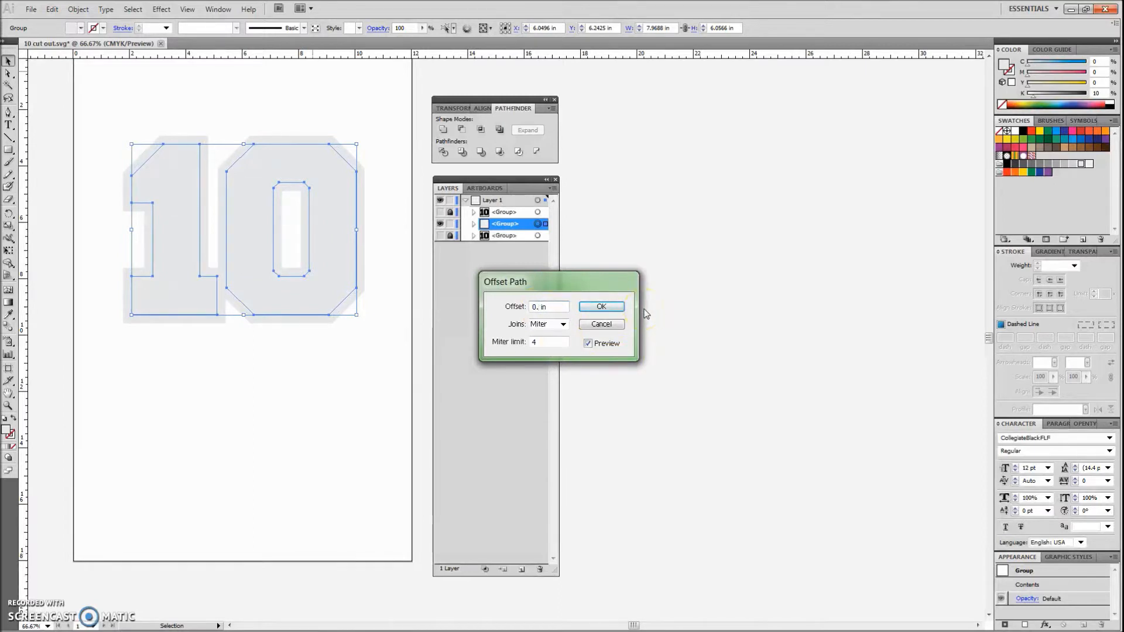
text(4)
key(Tab)
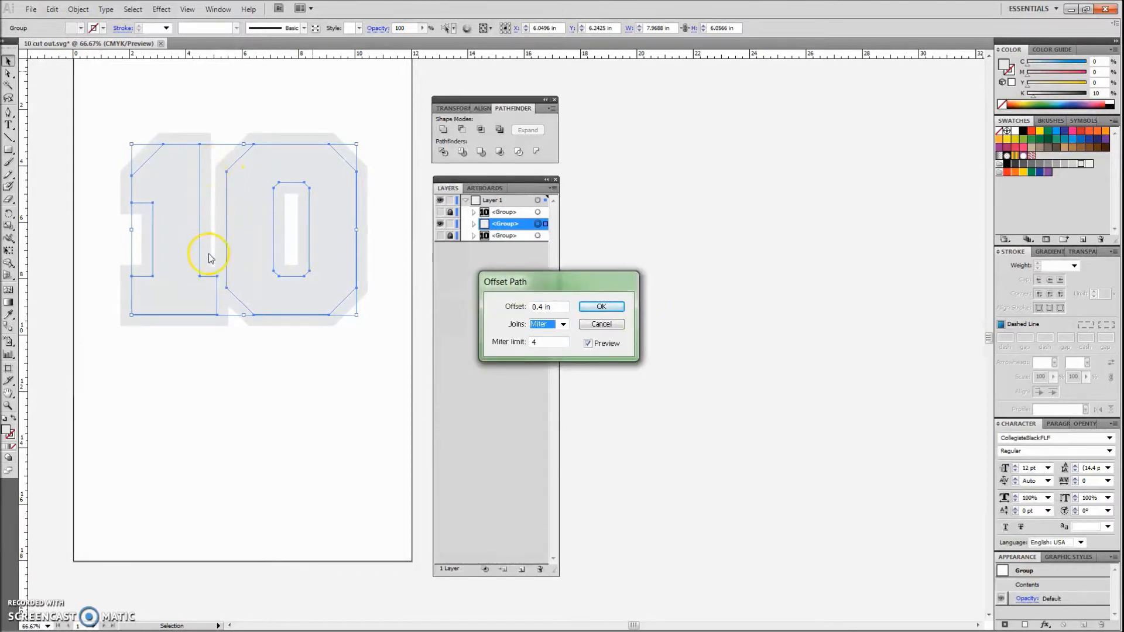
Set the path offset to 0.5 in with miter joins and a miter limit of 4, and apply the effect.
click(537, 307)
key(Delete)
text(5)
key(Tab)
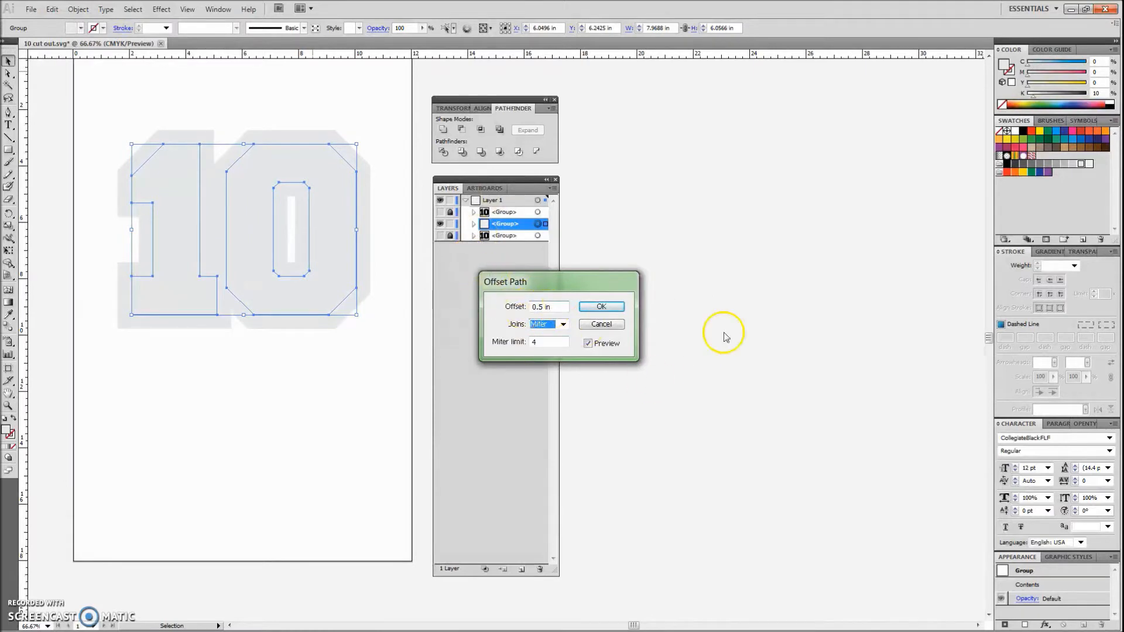
click(601, 306)
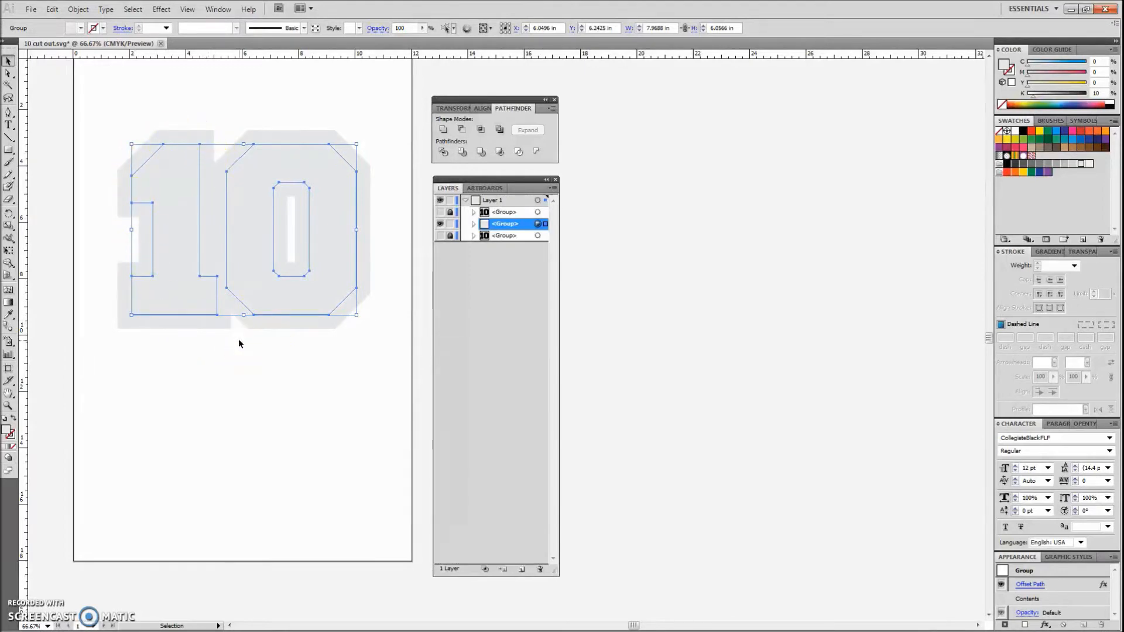
Expand the appearance of the offset group and unite its overlapping numerals into one shape with Pathfinder.
click(79, 10)
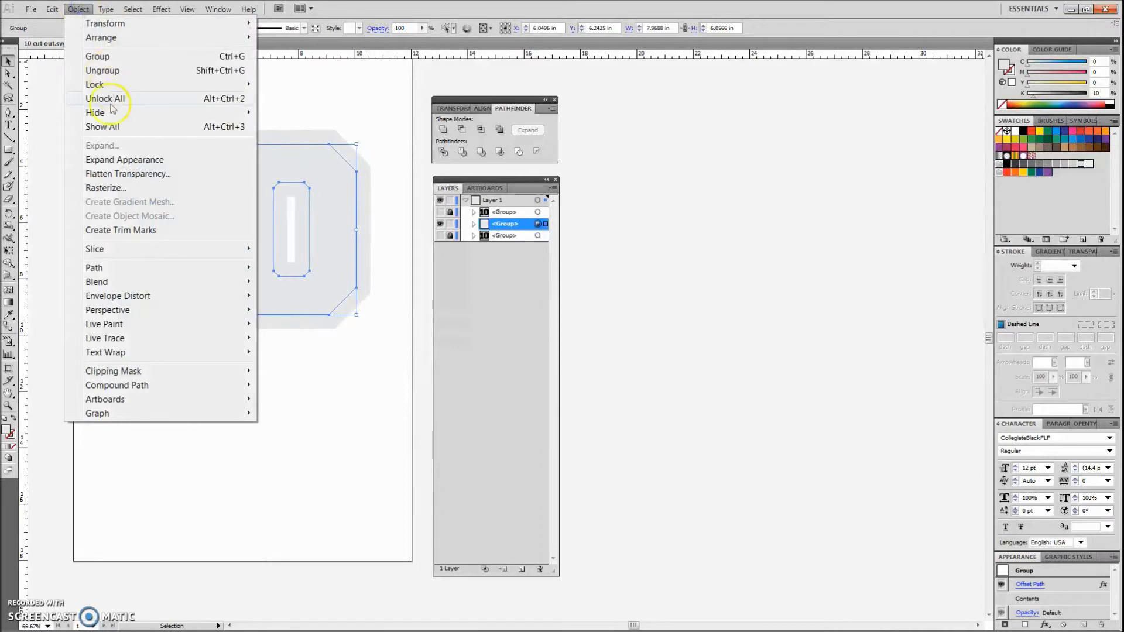
click(114, 160)
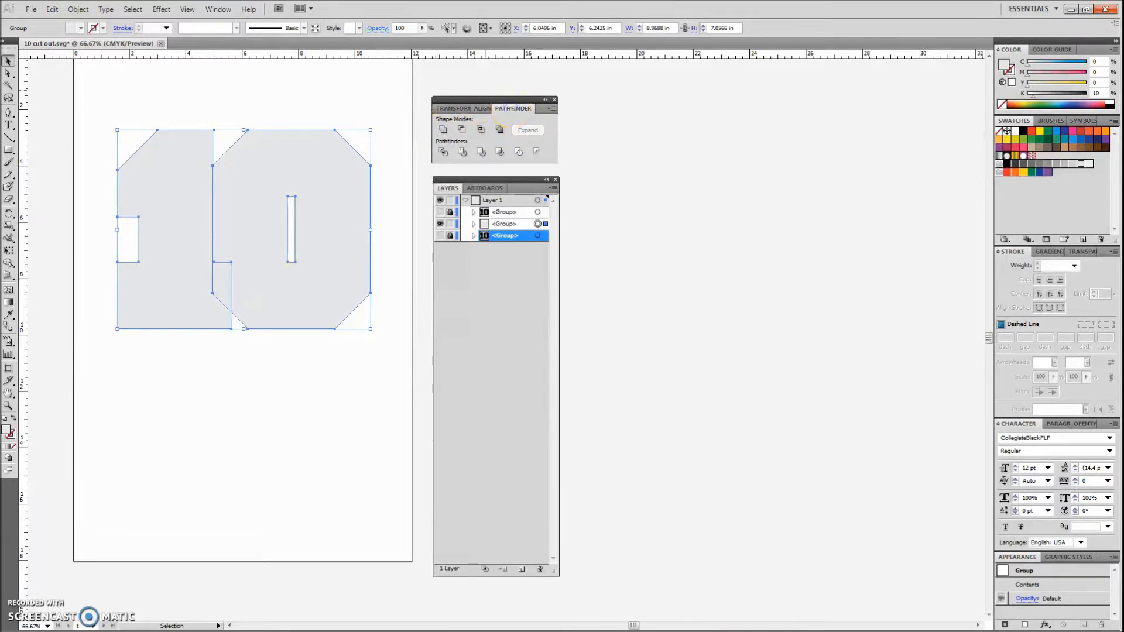
click(232, 11)
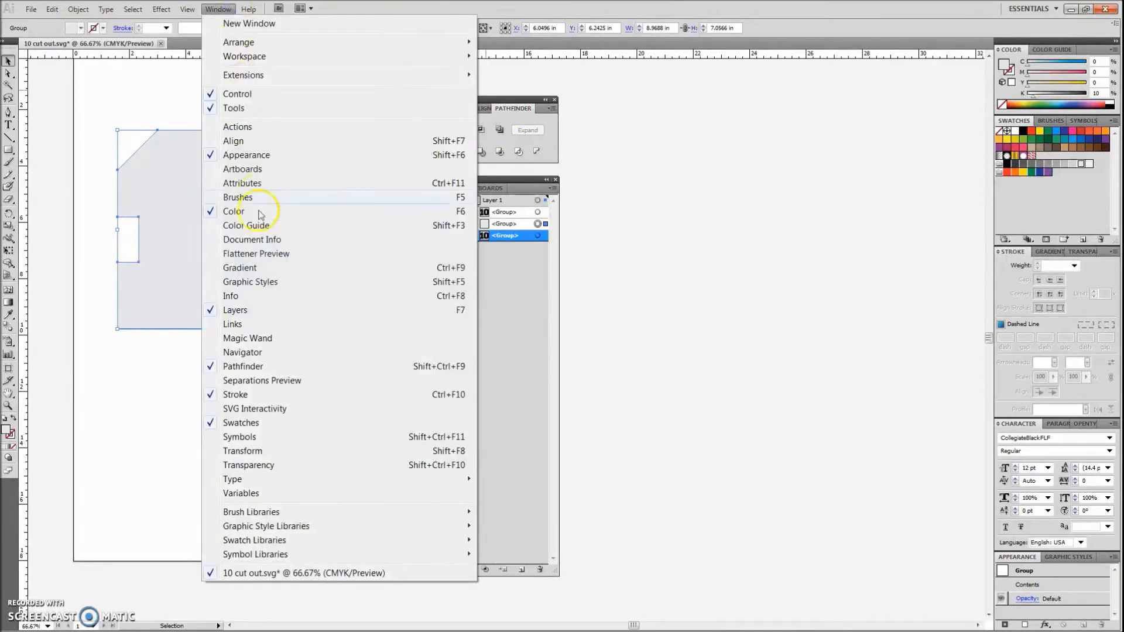
click(529, 108)
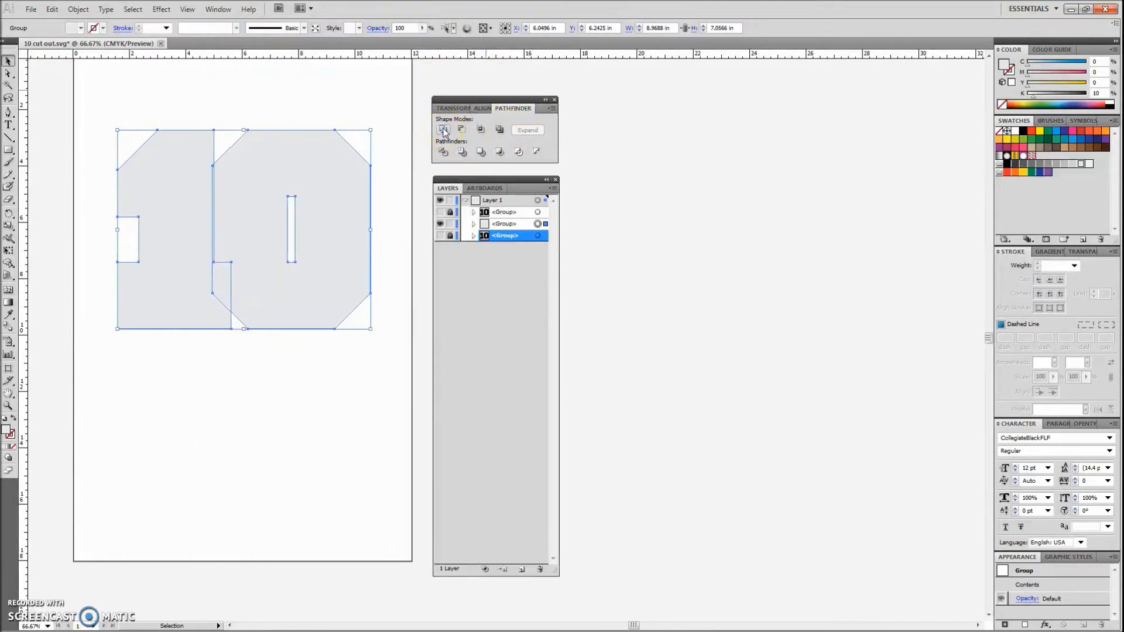
click(443, 130)
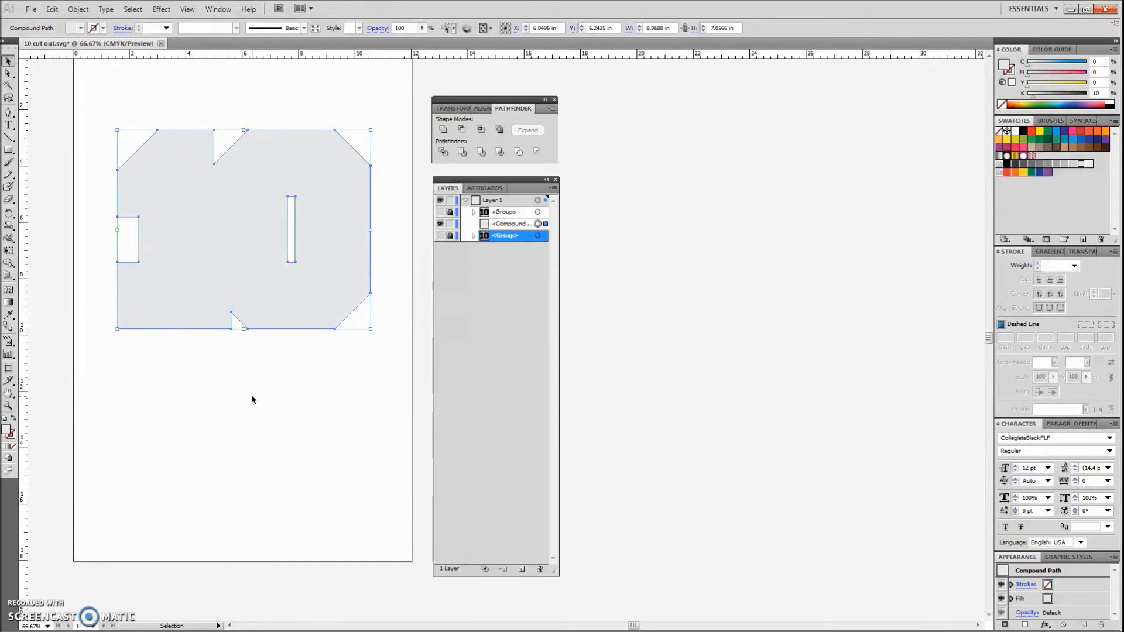
click(262, 287)
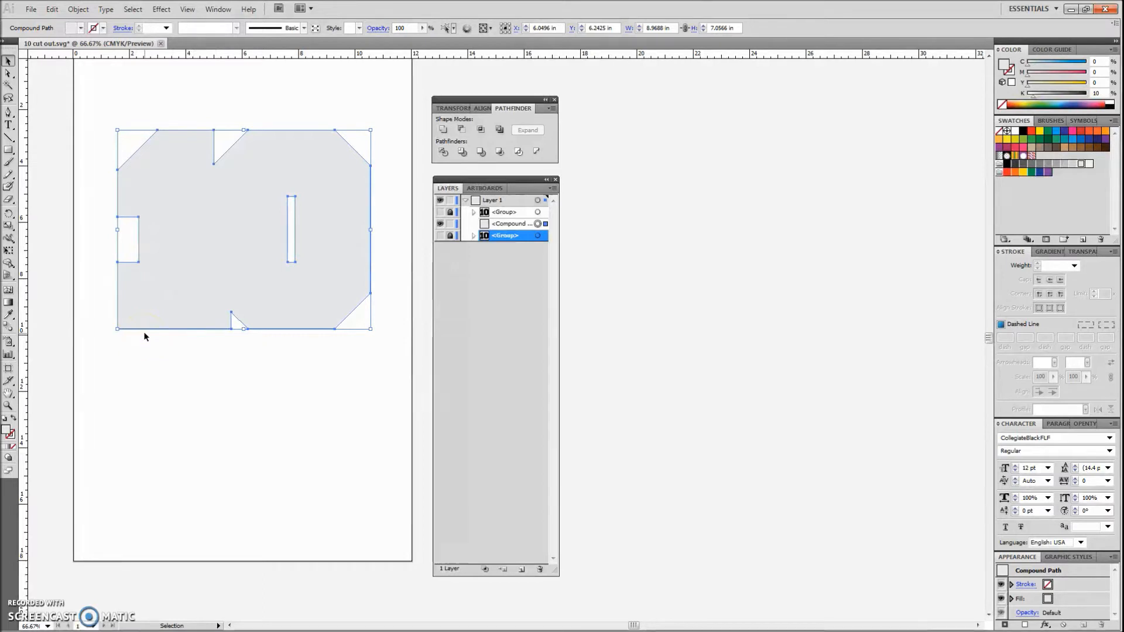
click(268, 272)
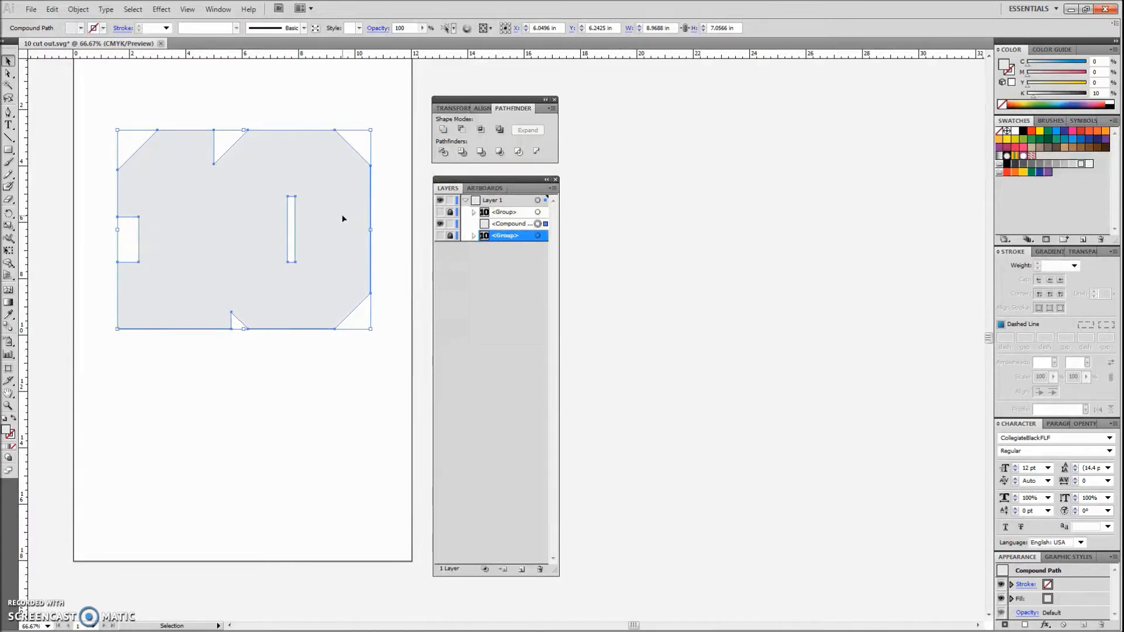
click(456, 219)
click(254, 285)
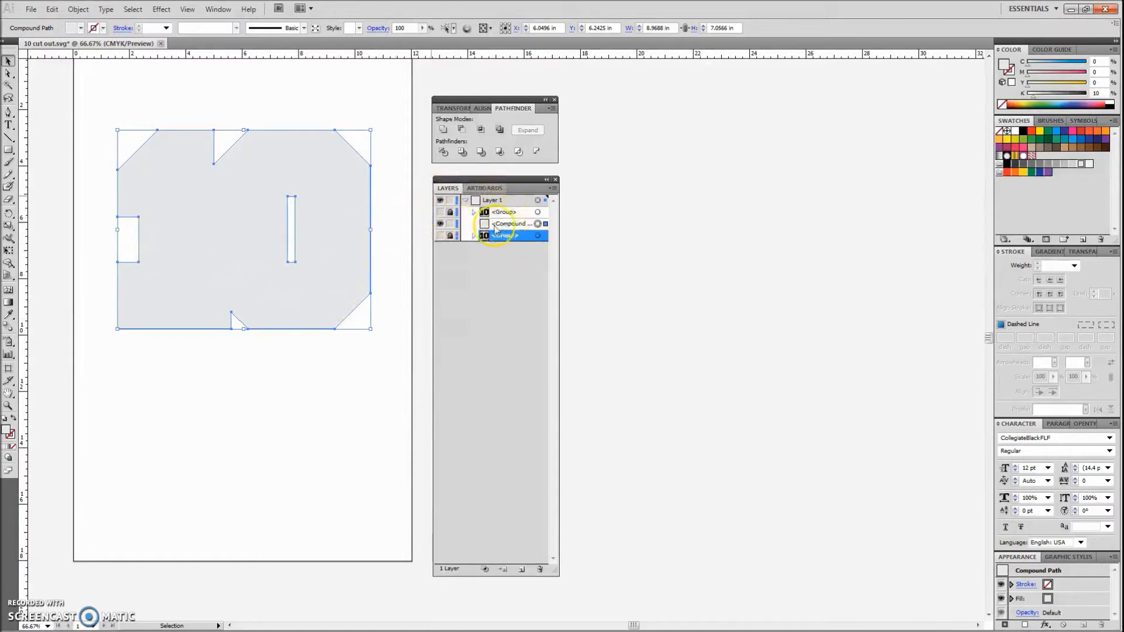
Unlock and show the top 10 group above the united outline, and select it.
click(450, 213)
click(440, 213)
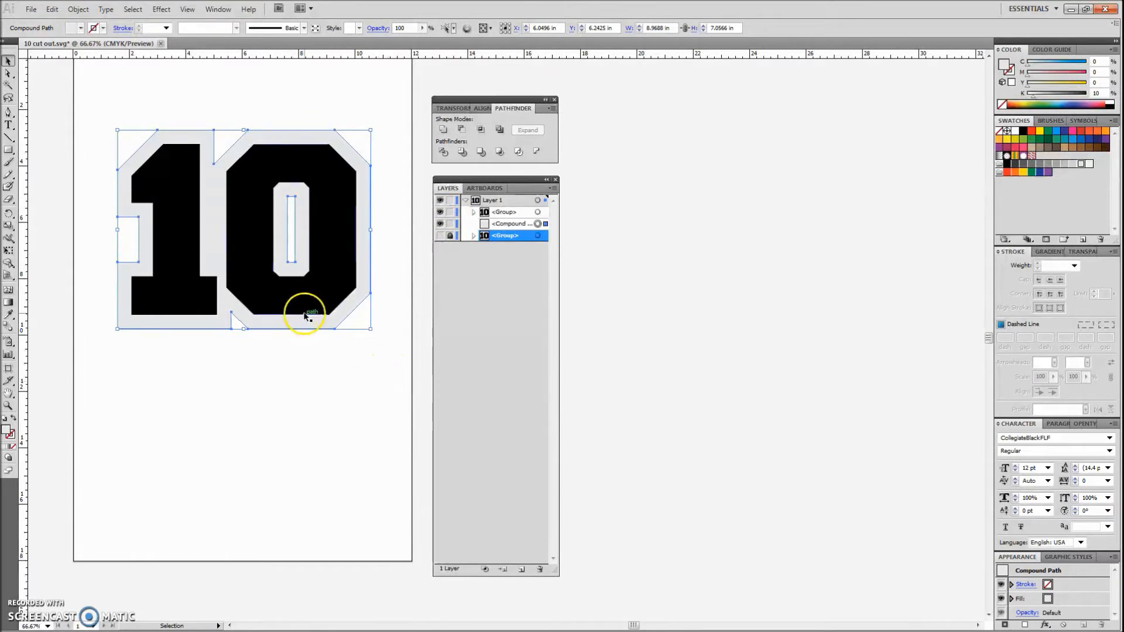
click(328, 284)
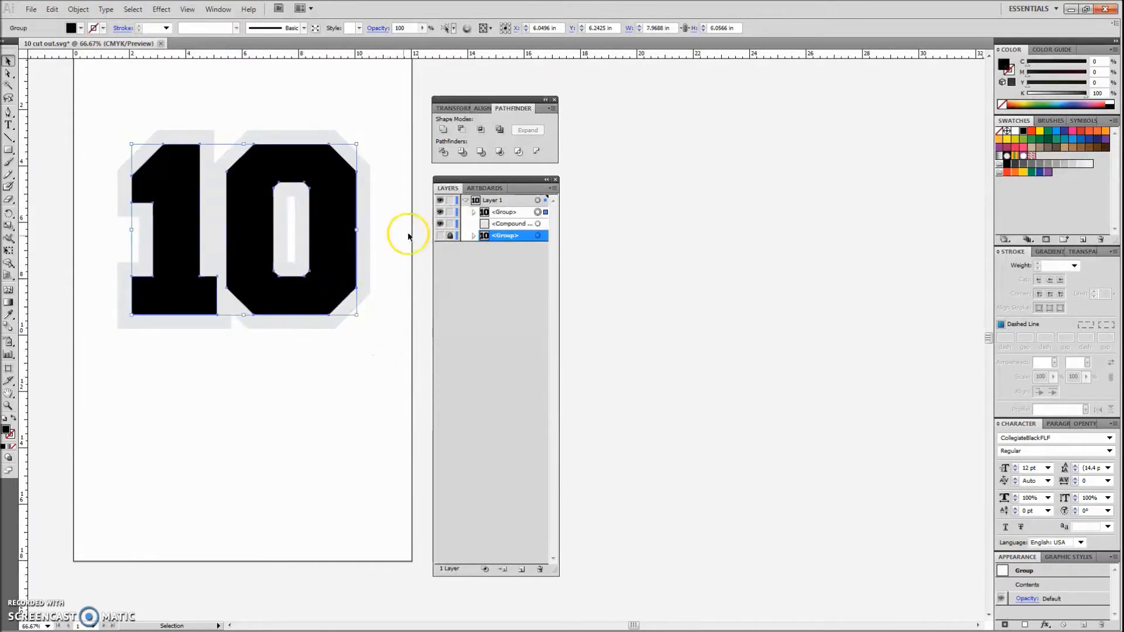
Fill the united outline shape with medium gray and the top 10 group with 10% black.
click(364, 266)
click(1046, 168)
click(319, 243)
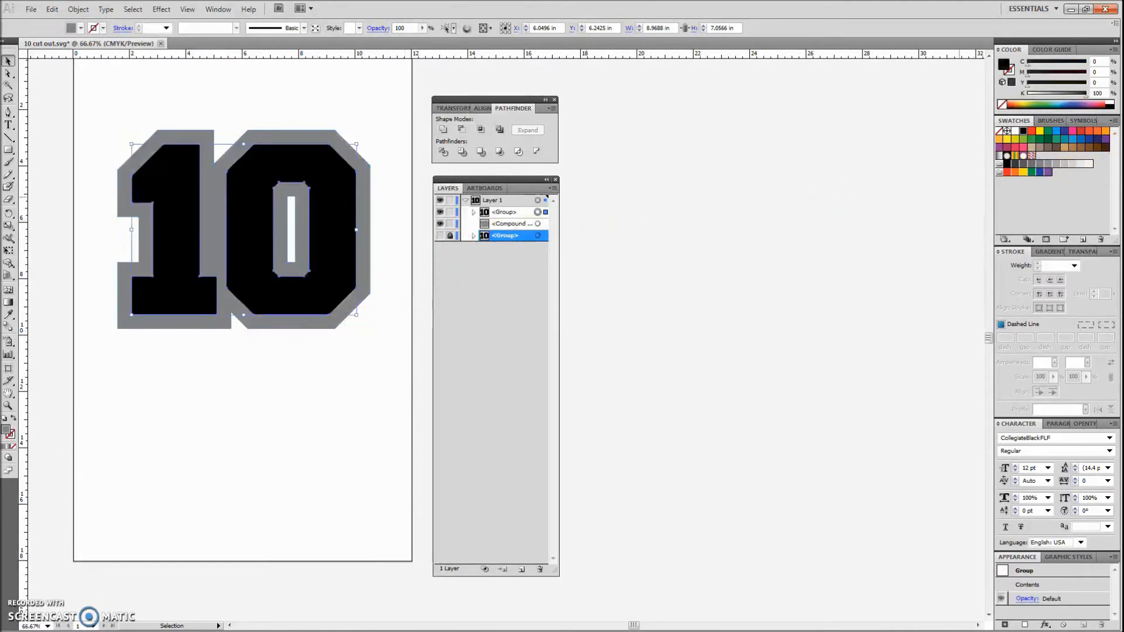
click(1081, 164)
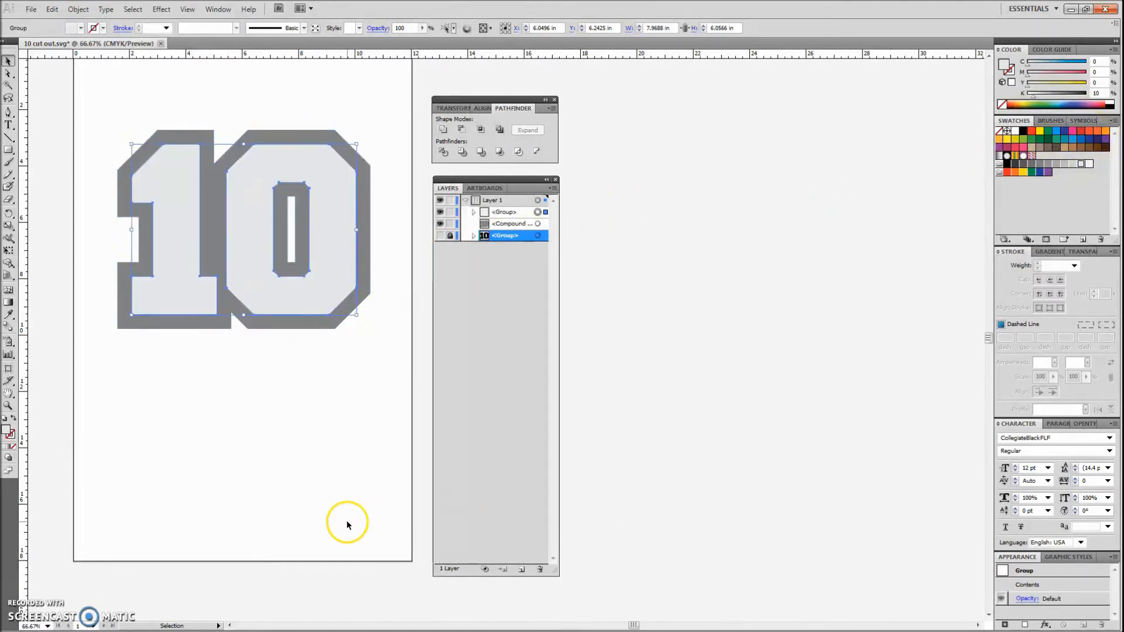
click(347, 525)
click(332, 253)
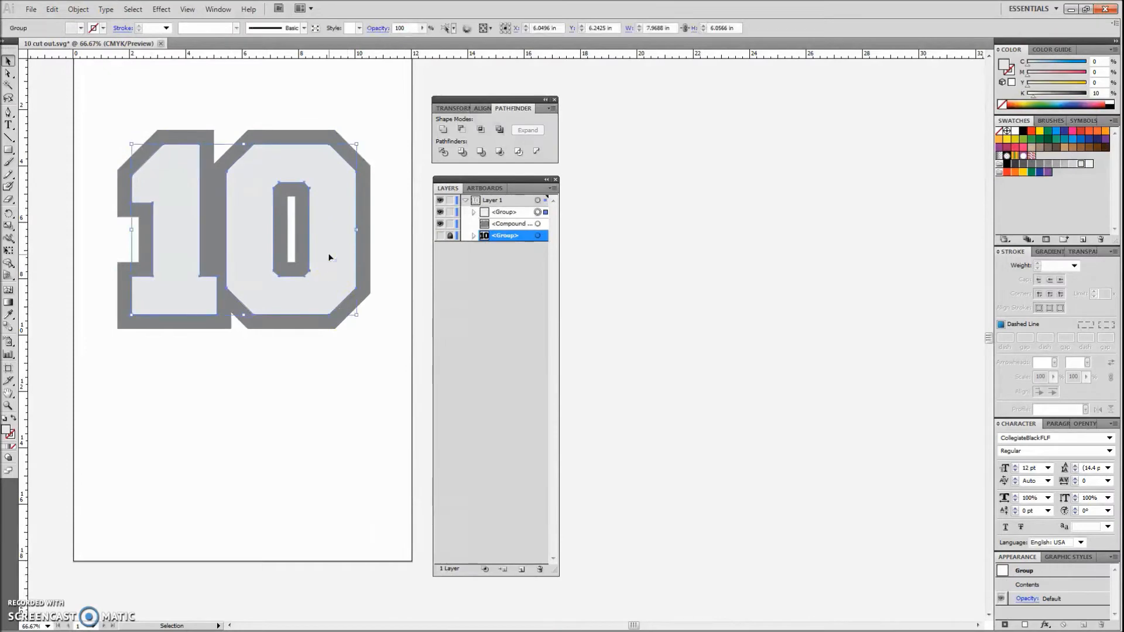
click(343, 252)
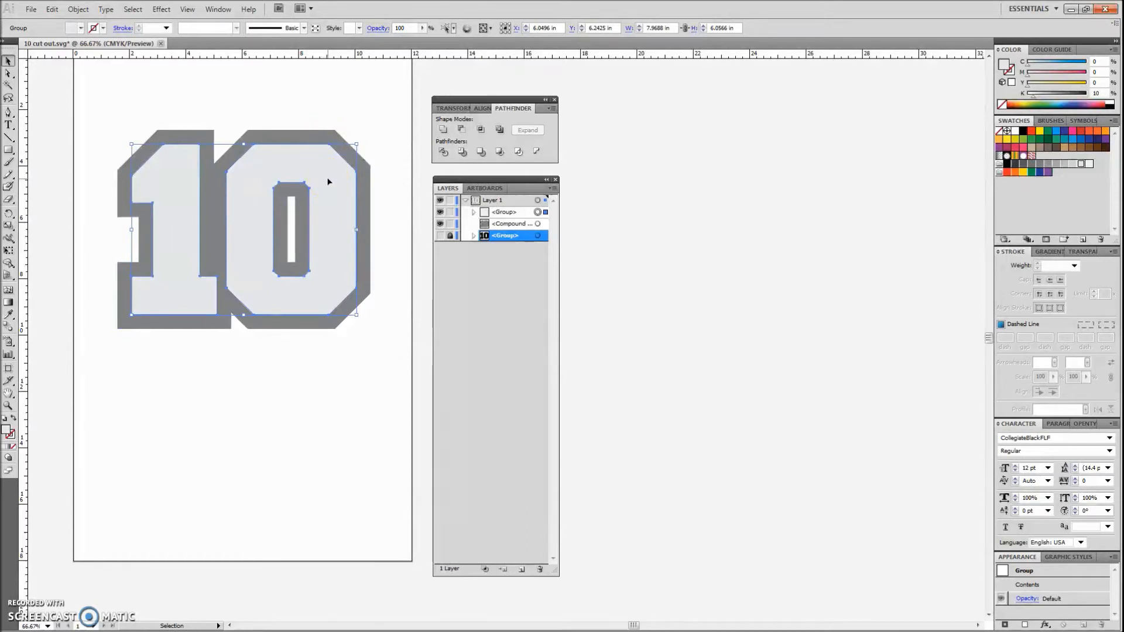
Convert the front 10 group into a compound path and refill it with 10% black.
key(a)
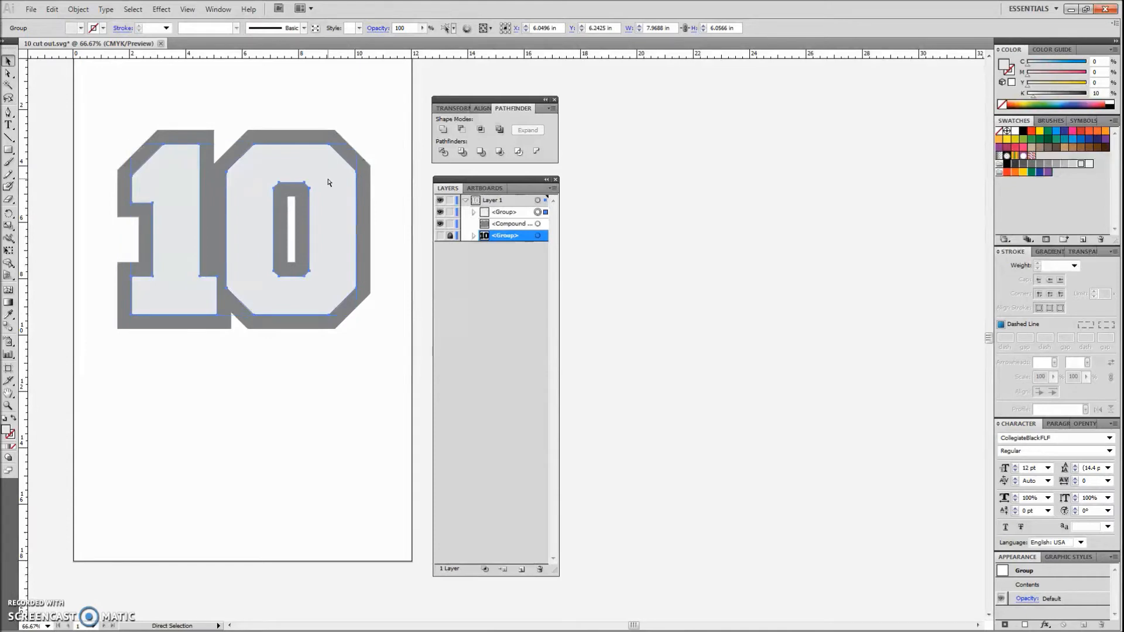
key(ctrl+8)
key(v)
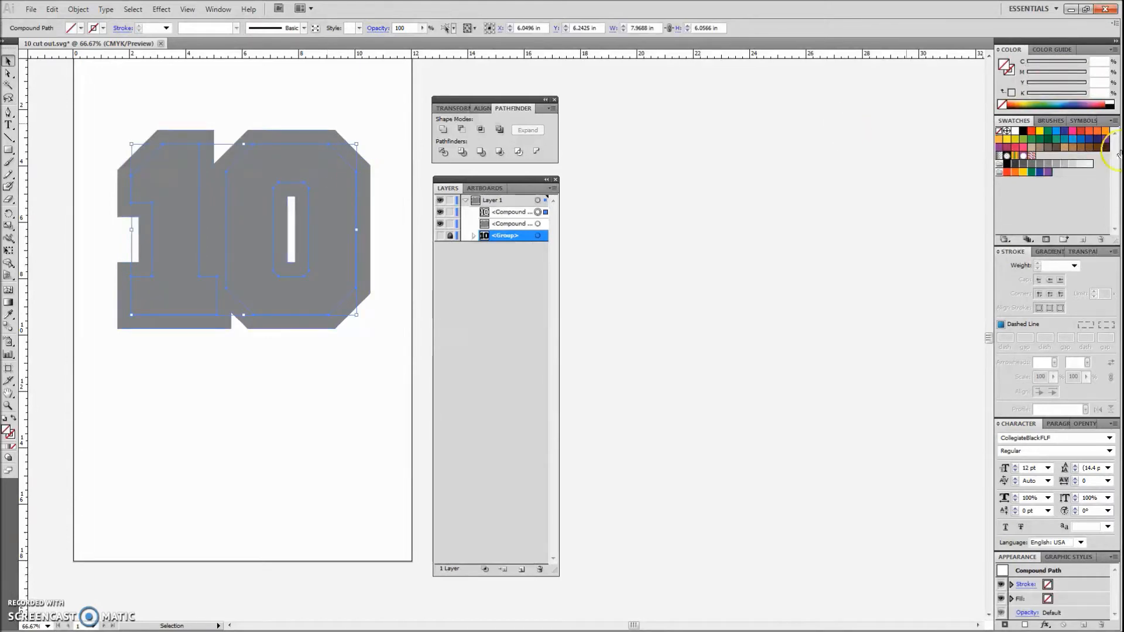
click(1082, 164)
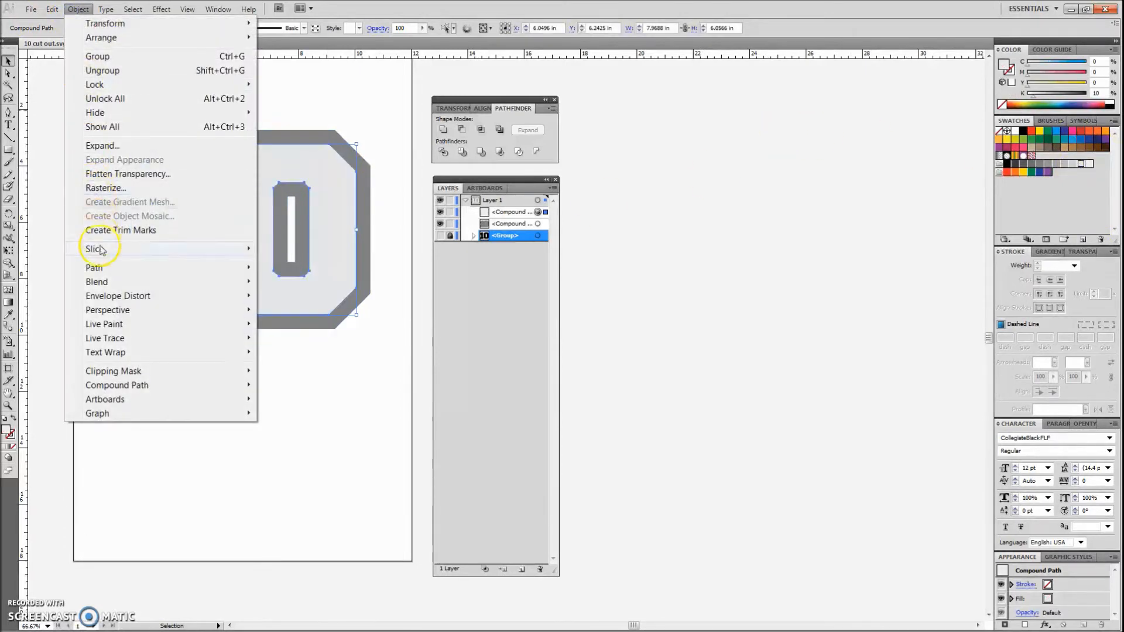
mouse_move(174, 391)
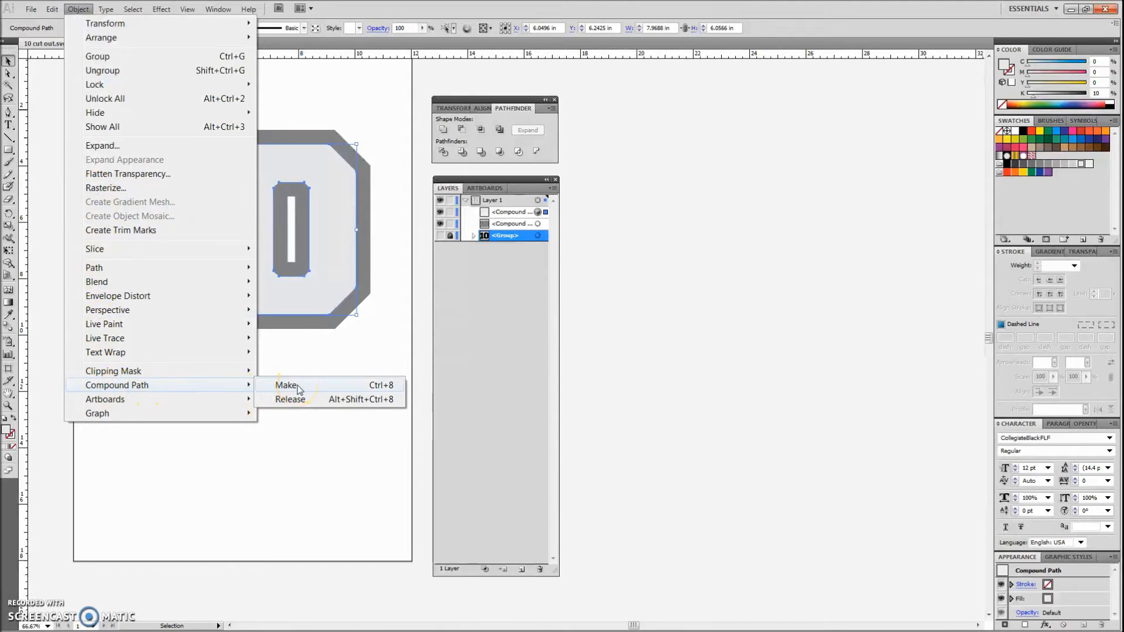
click(371, 350)
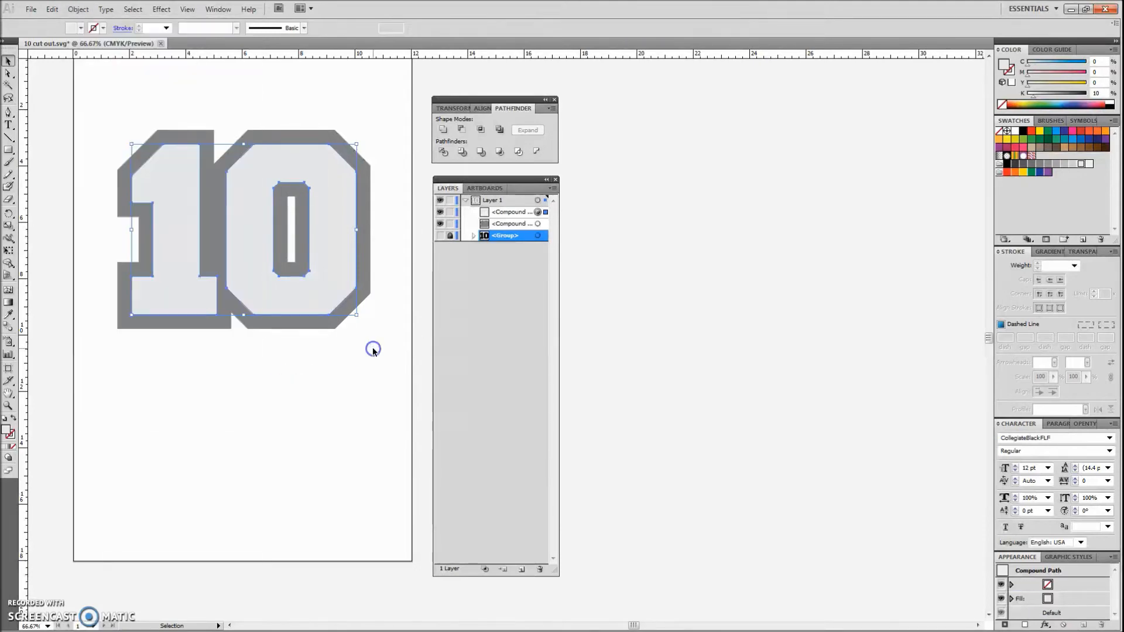
click(348, 222)
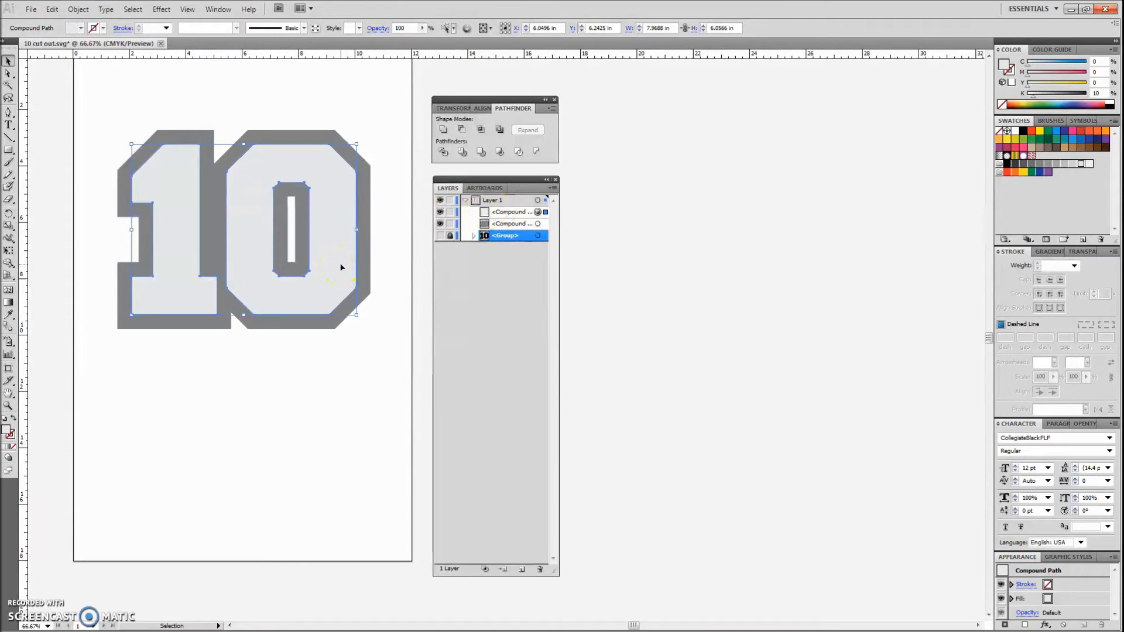
Subtract the front 10 compound path from the gray outline shape with Minus Front.
click(506, 212)
click(537, 227)
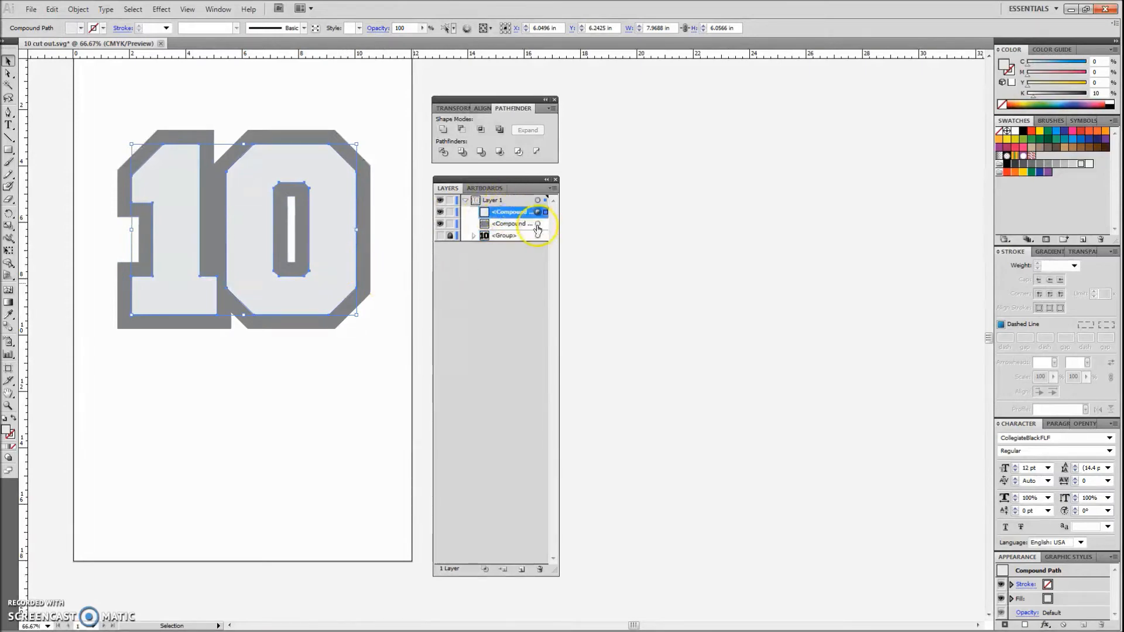
drag(369, 356, 82, 94)
shift+click(538, 223)
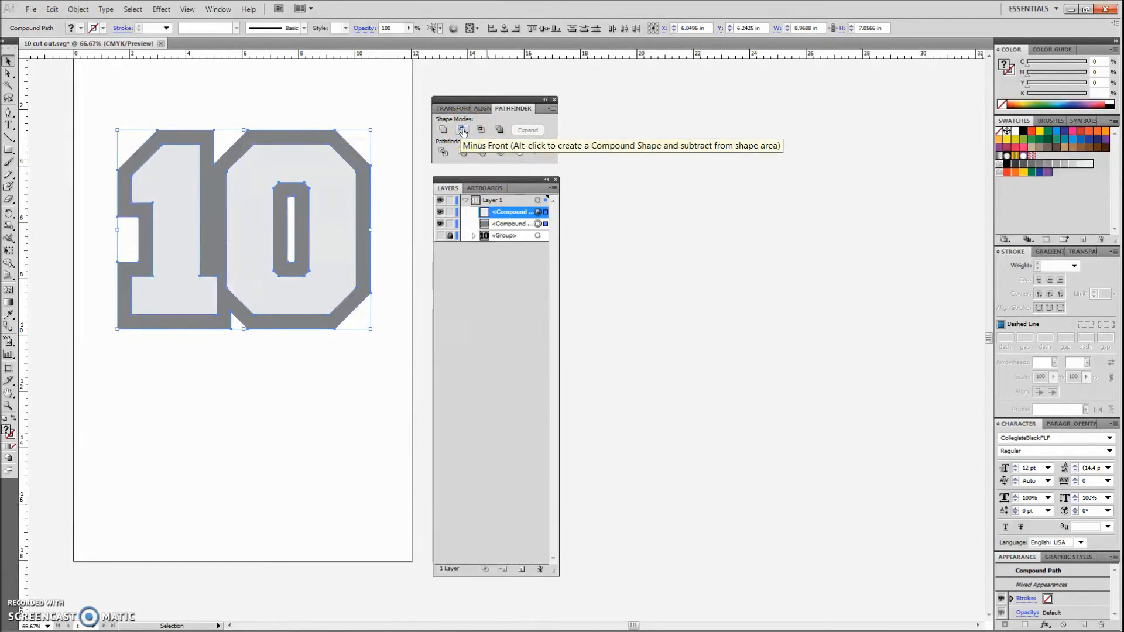
click(334, 257)
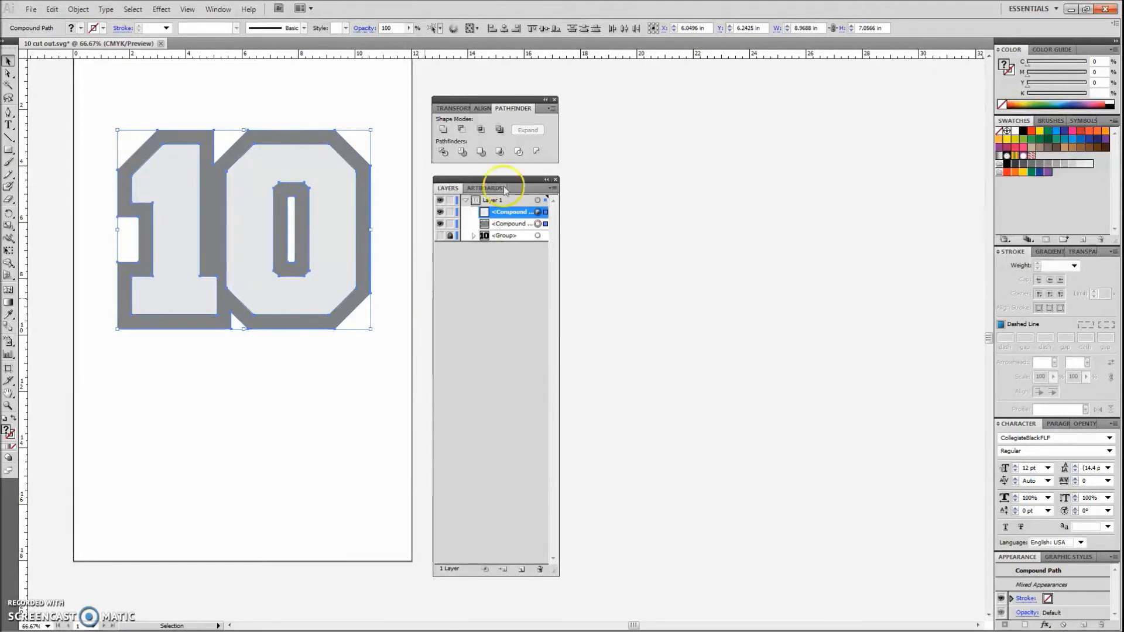
click(462, 130)
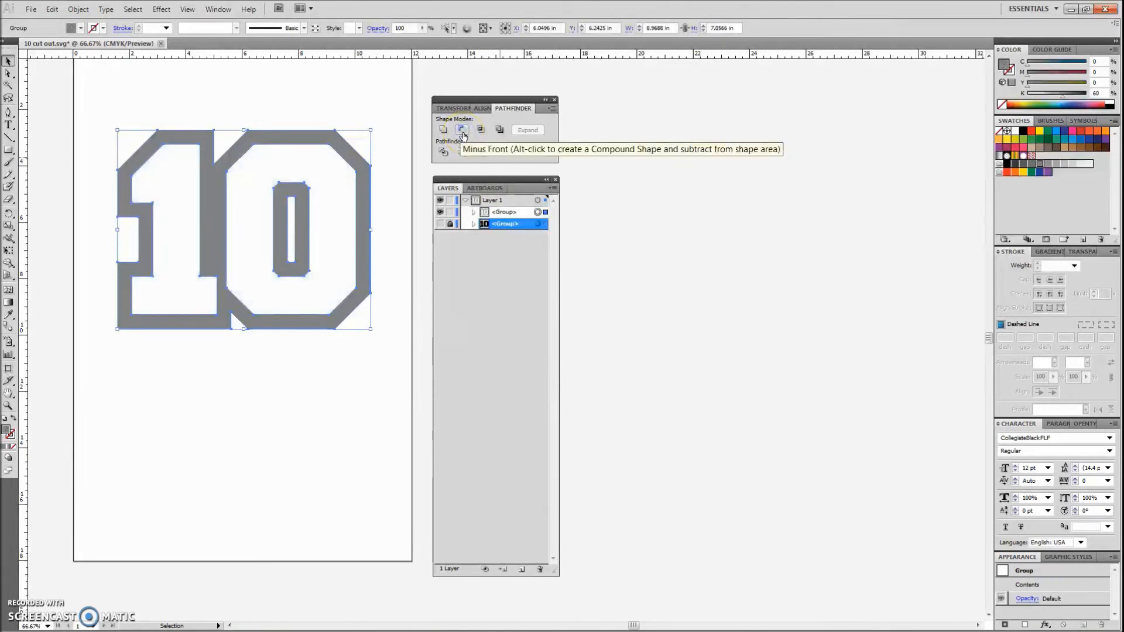
click(283, 502)
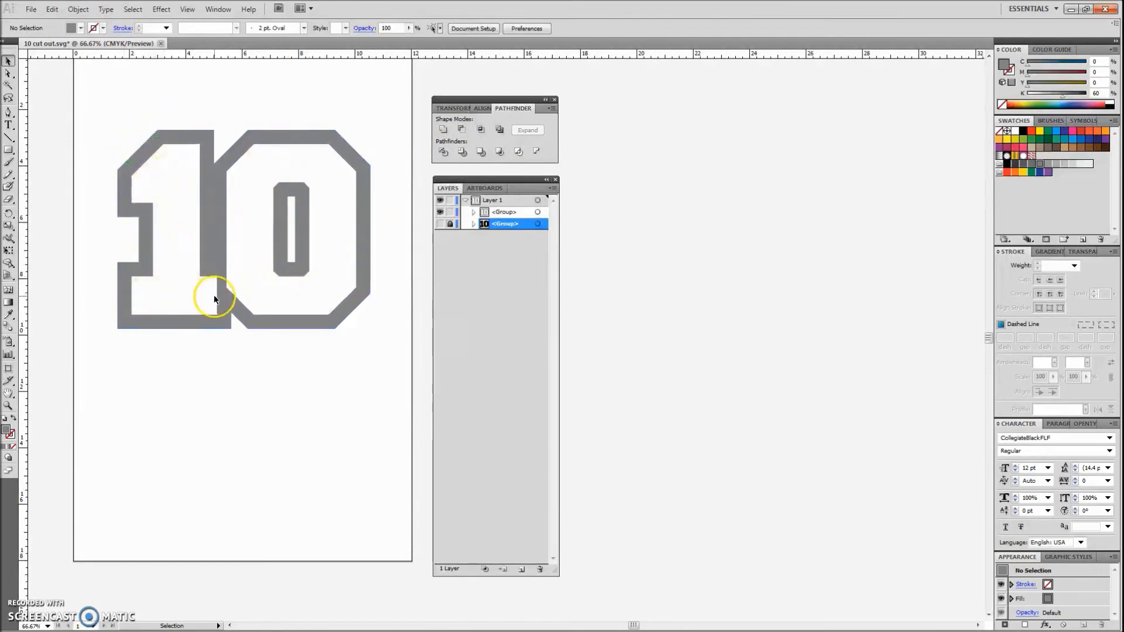
Unlock and show the original black 10 group beneath the outline, and fill it with 10% black.
click(441, 225)
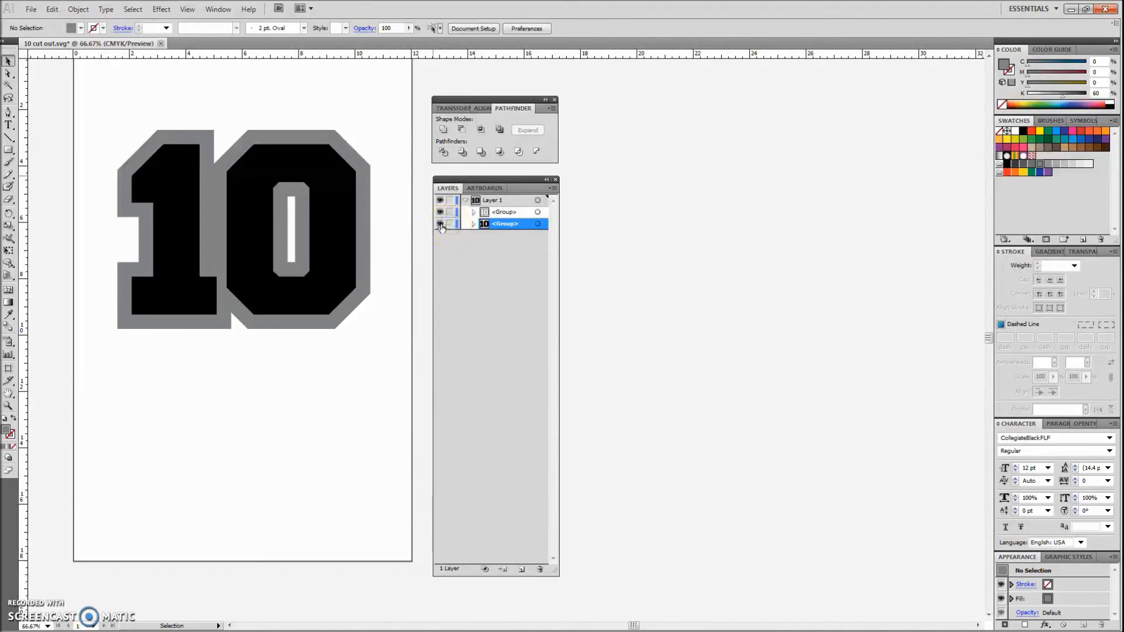
click(440, 225)
click(441, 225)
click(1080, 164)
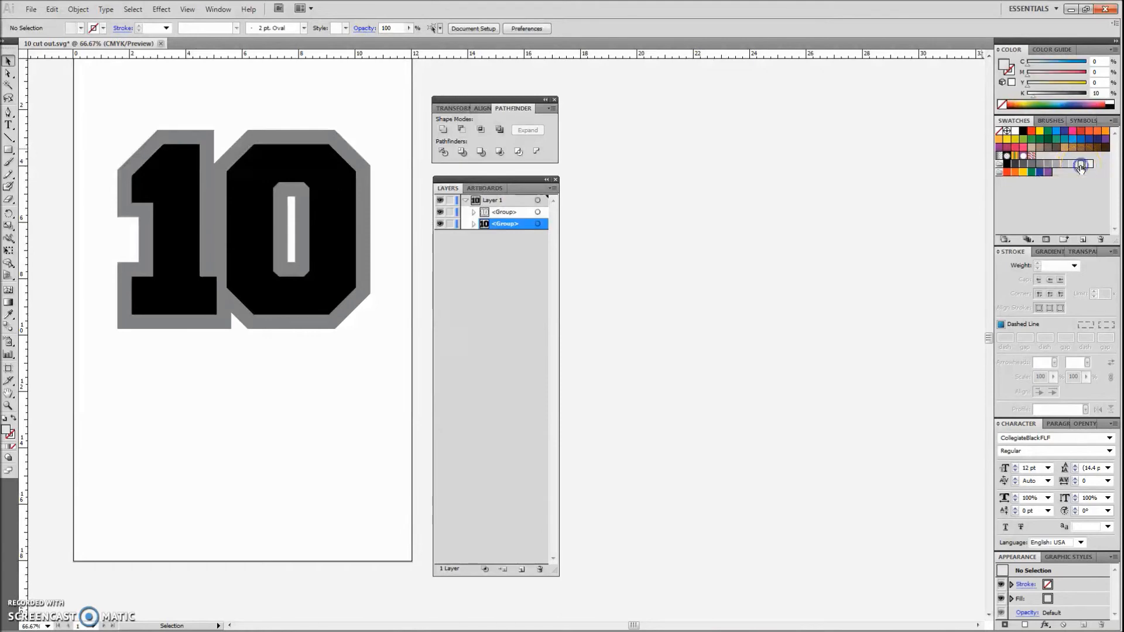
click(289, 309)
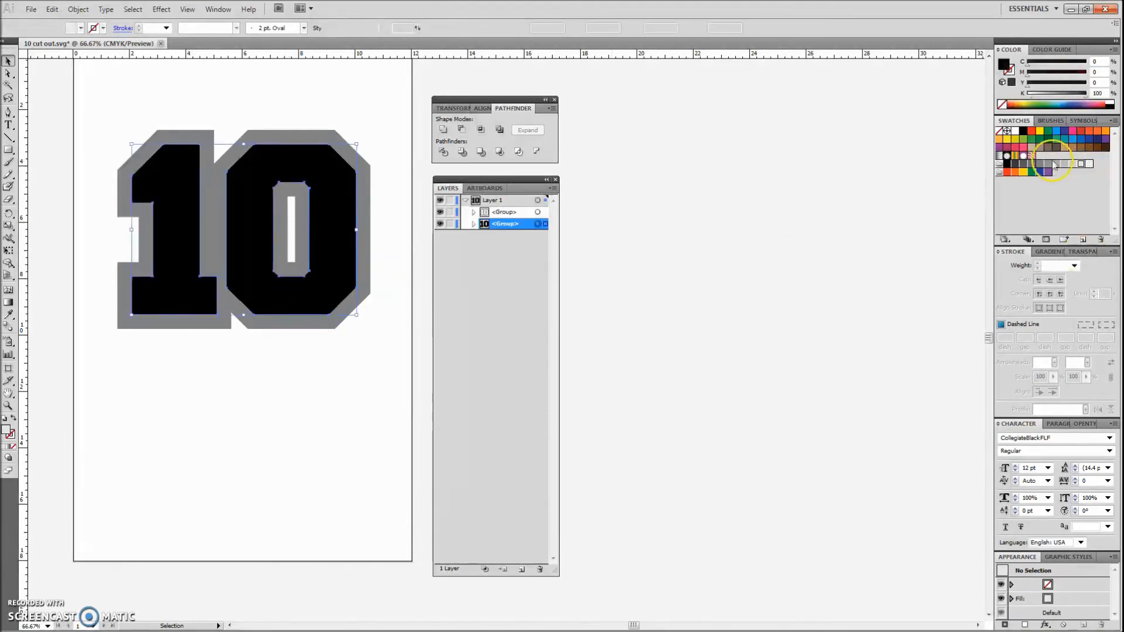
click(1081, 164)
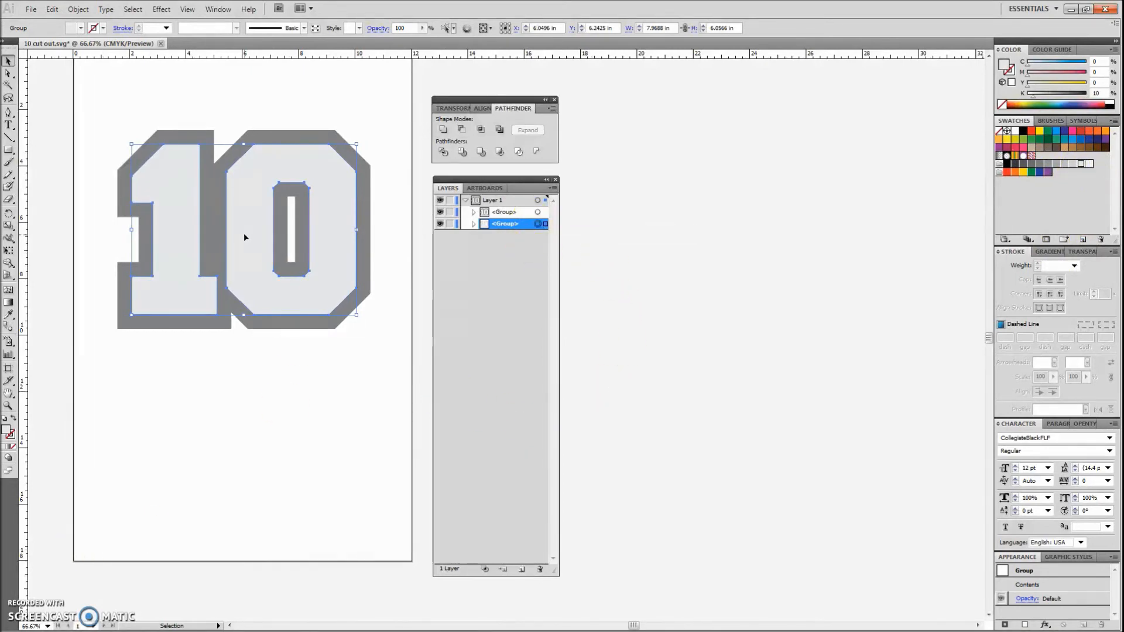
Convert the outline group and the inner 10 group into separate compound paths, and save the file.
click(310, 150)
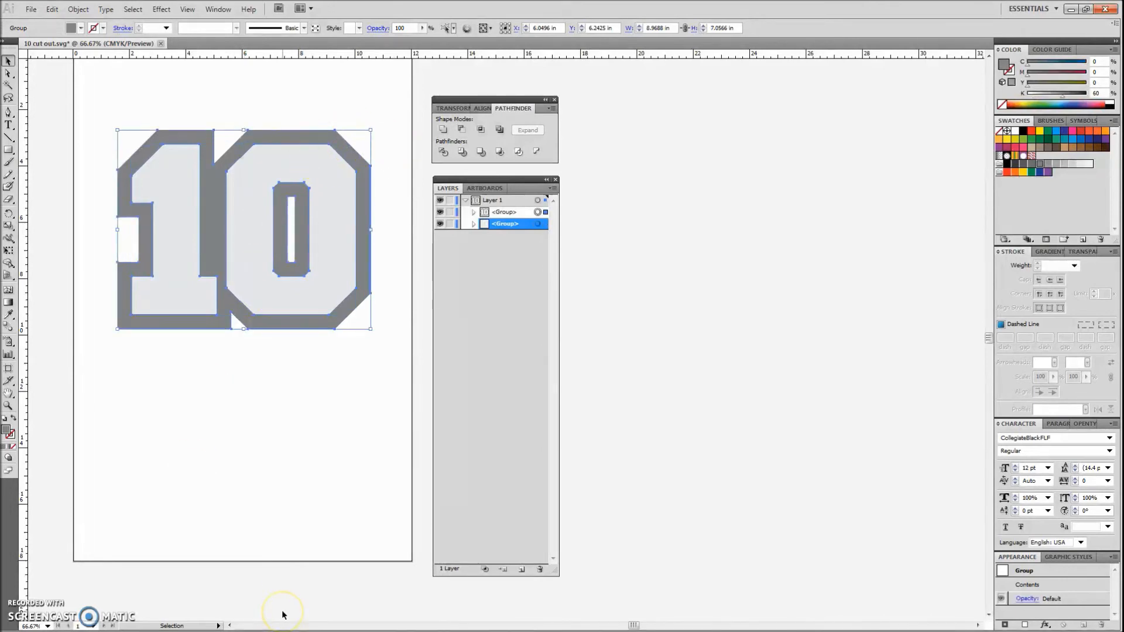
click(537, 212)
key(ctrl+8)
click(535, 225)
key(ctrl+8)
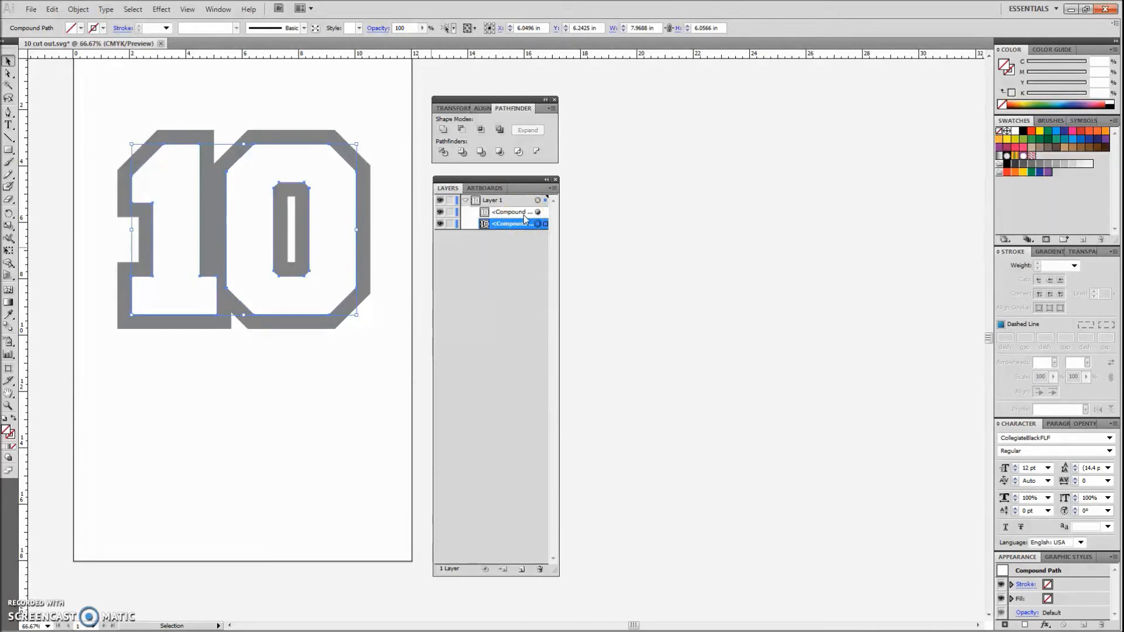
click(307, 8)
click(196, 382)
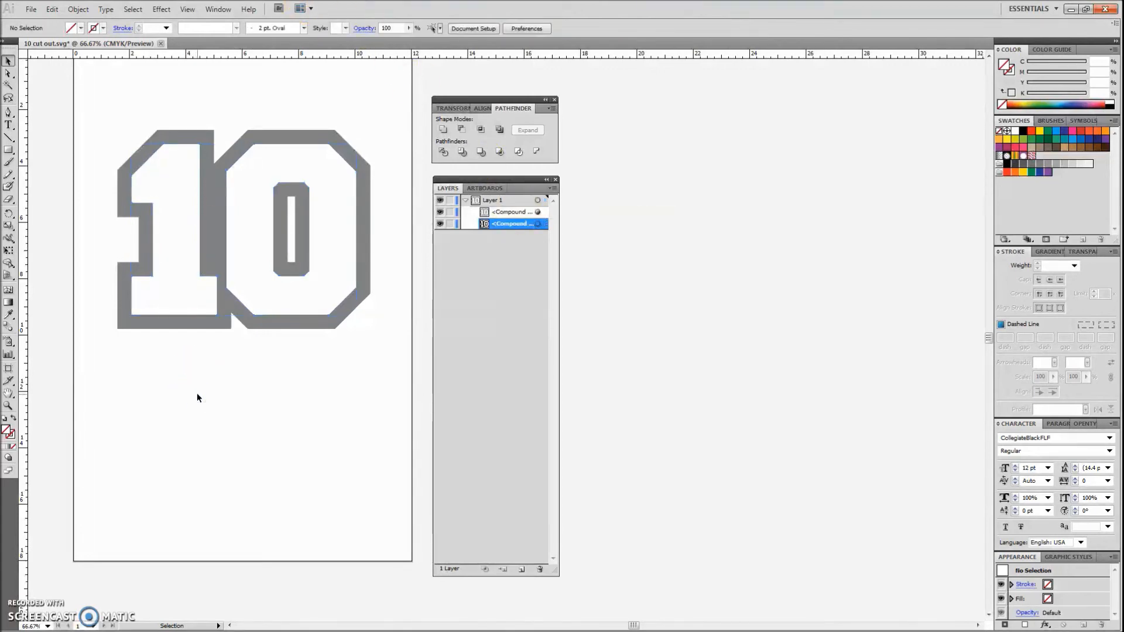
key(ctrl+s)
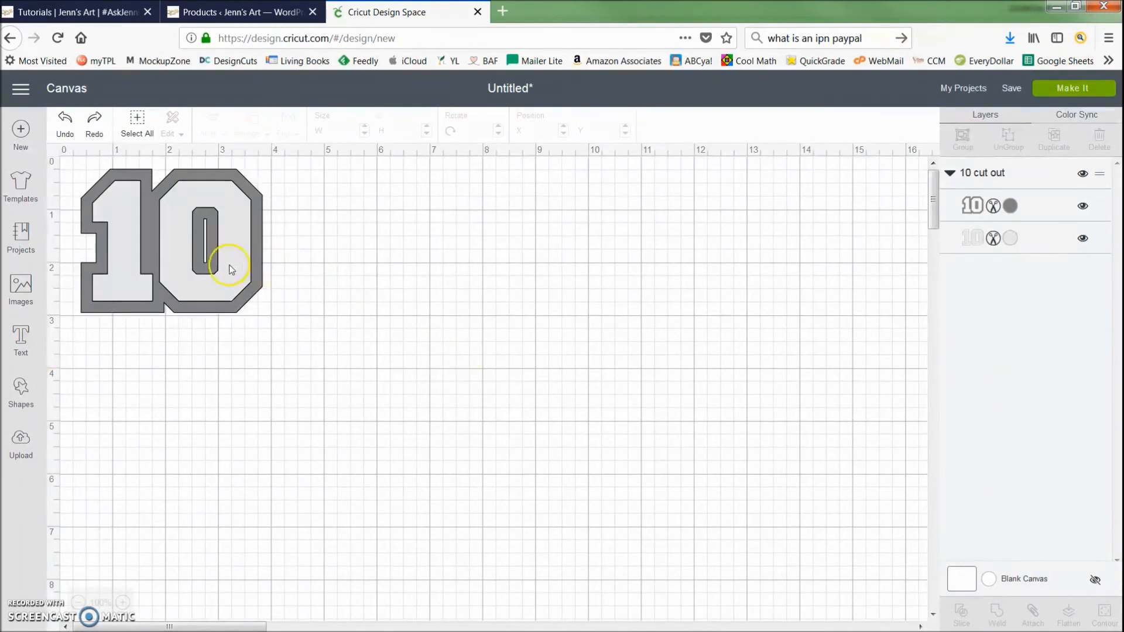
Switch to Cricut Design Space and inspect the outline and inner numeral layers of the 10 cut out design.
click(187, 283)
click(278, 326)
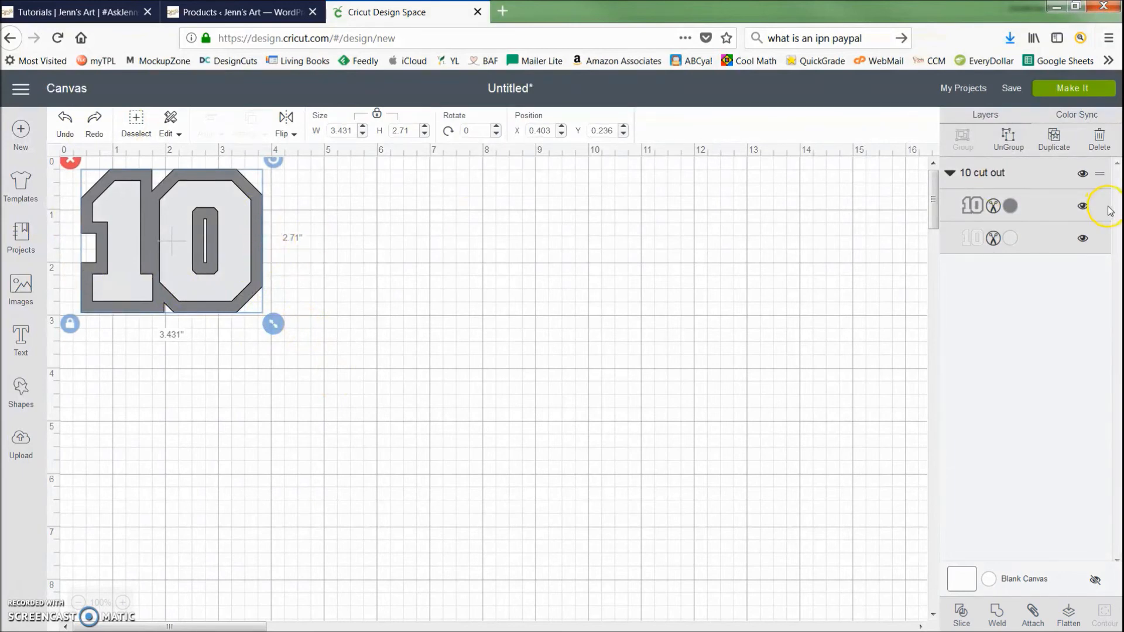
click(1045, 209)
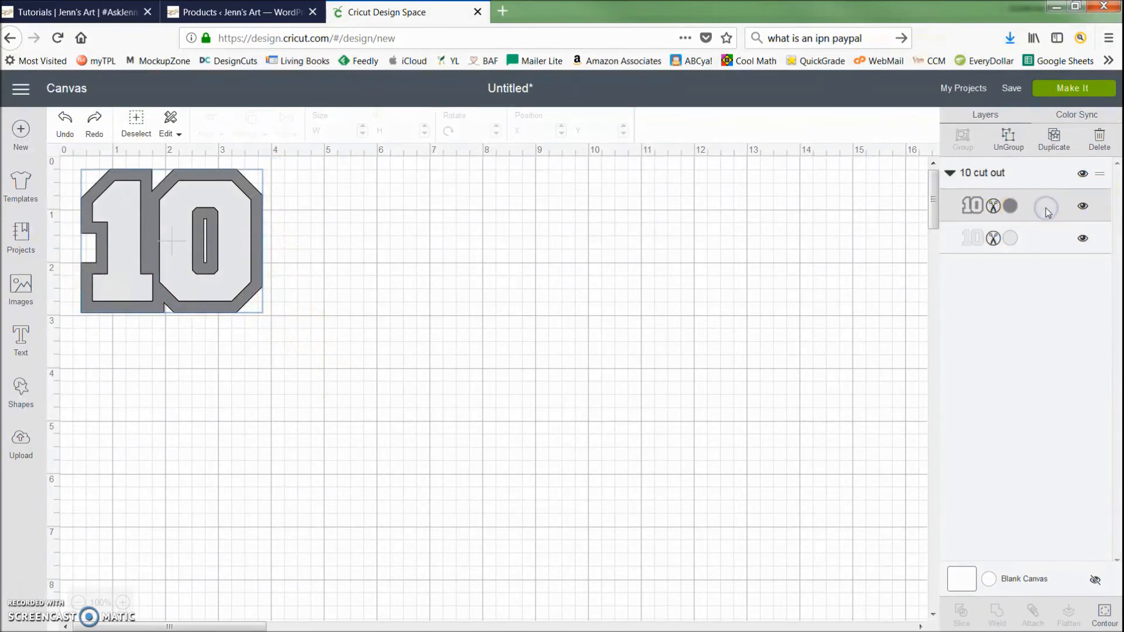
click(1034, 246)
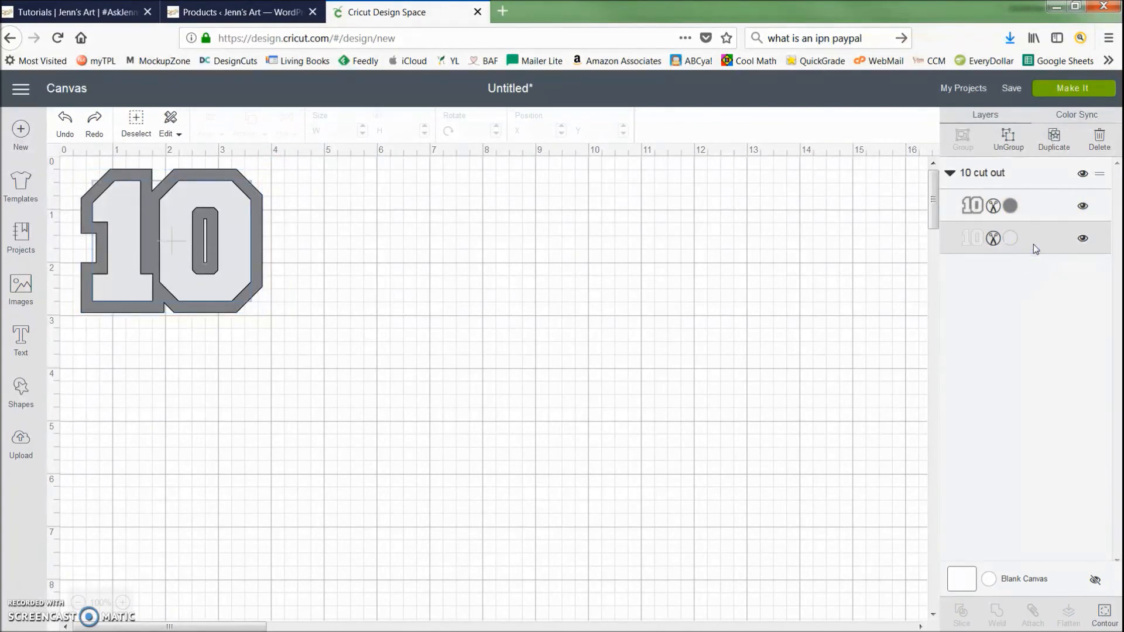
click(1026, 207)
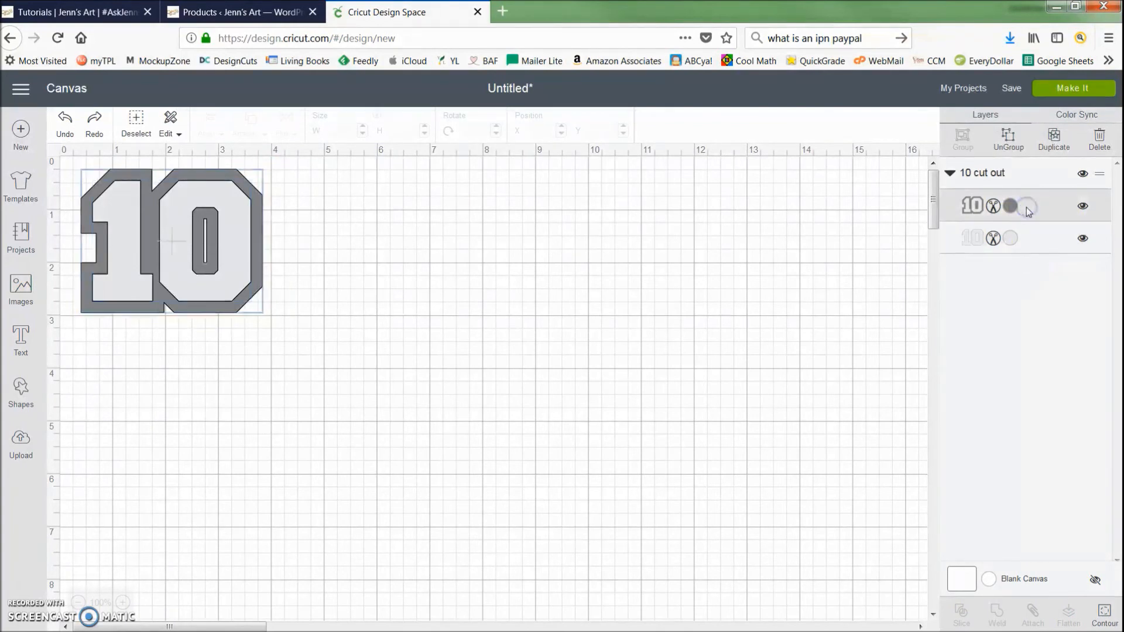
click(1034, 242)
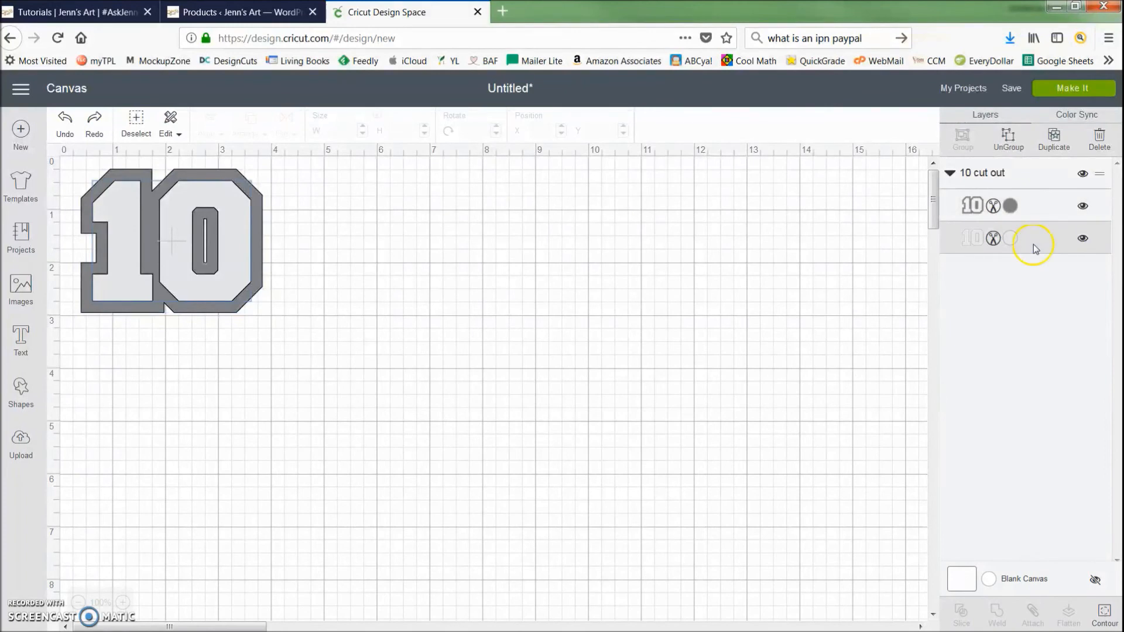
Send the design to the cutting mats and turn on mirroring for both mats.
click(1069, 88)
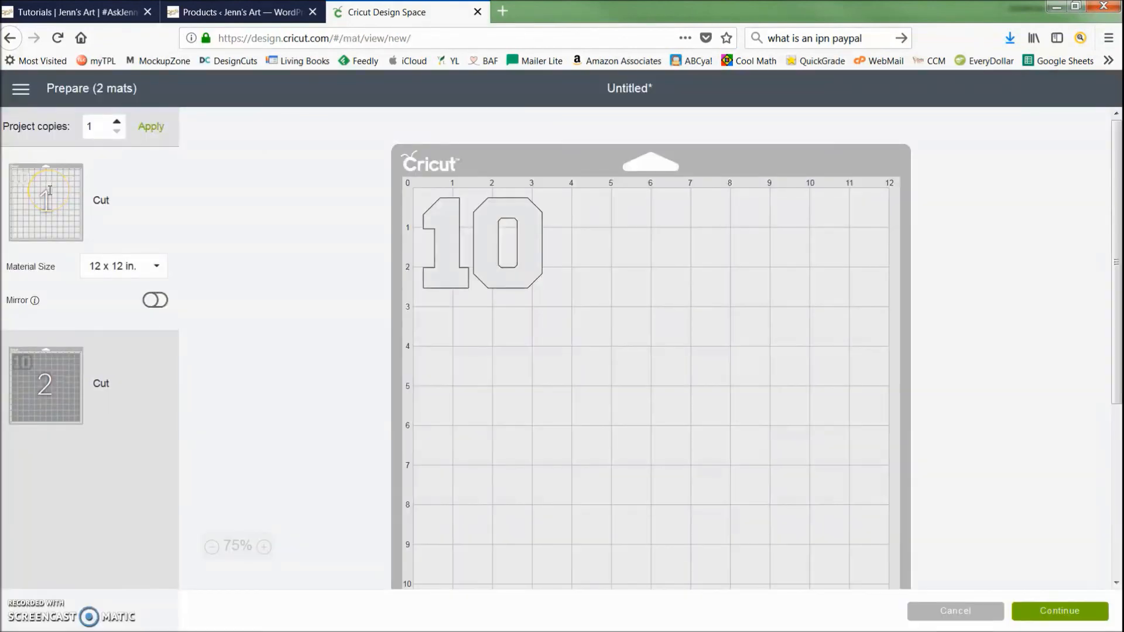
click(155, 300)
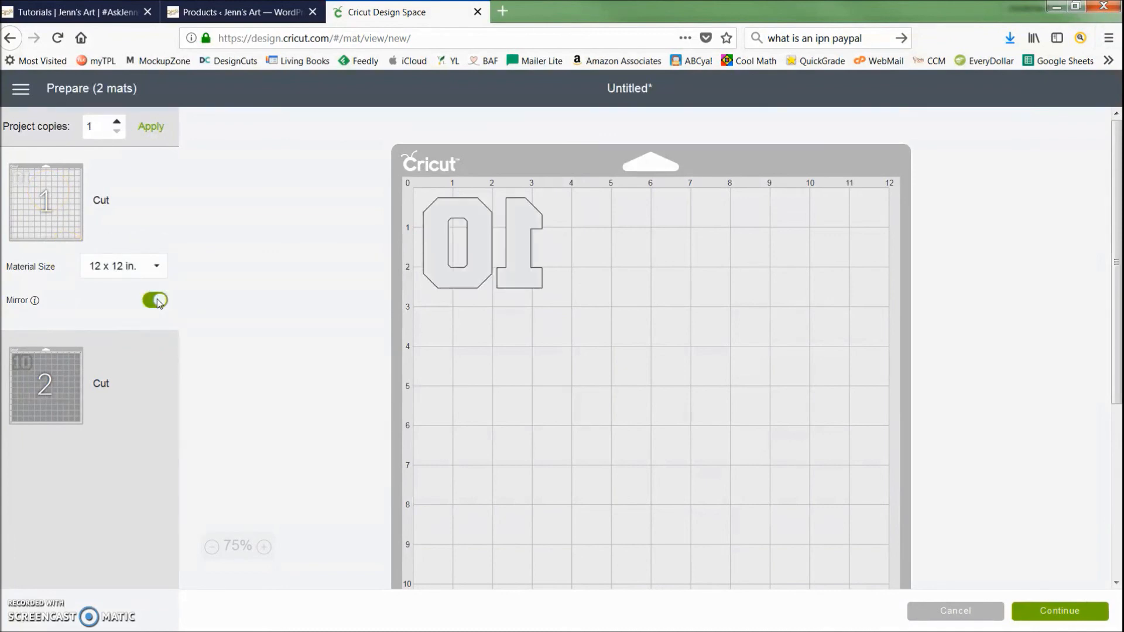
click(53, 392)
click(140, 407)
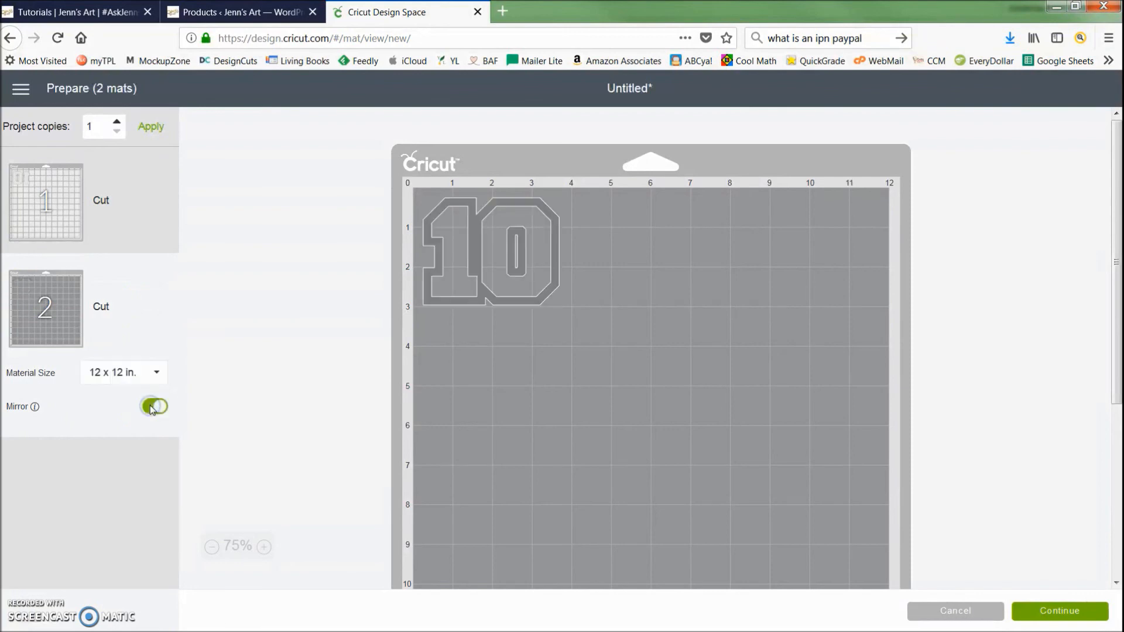
Check both mirrored mats and continue to the machine connection stage.
click(103, 196)
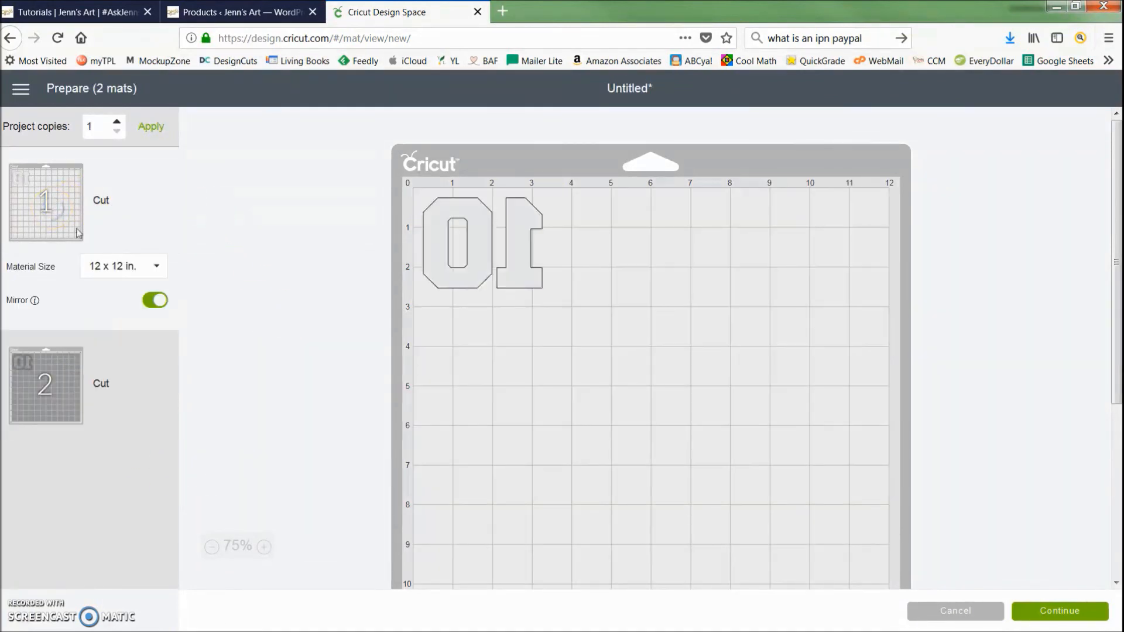
click(45, 388)
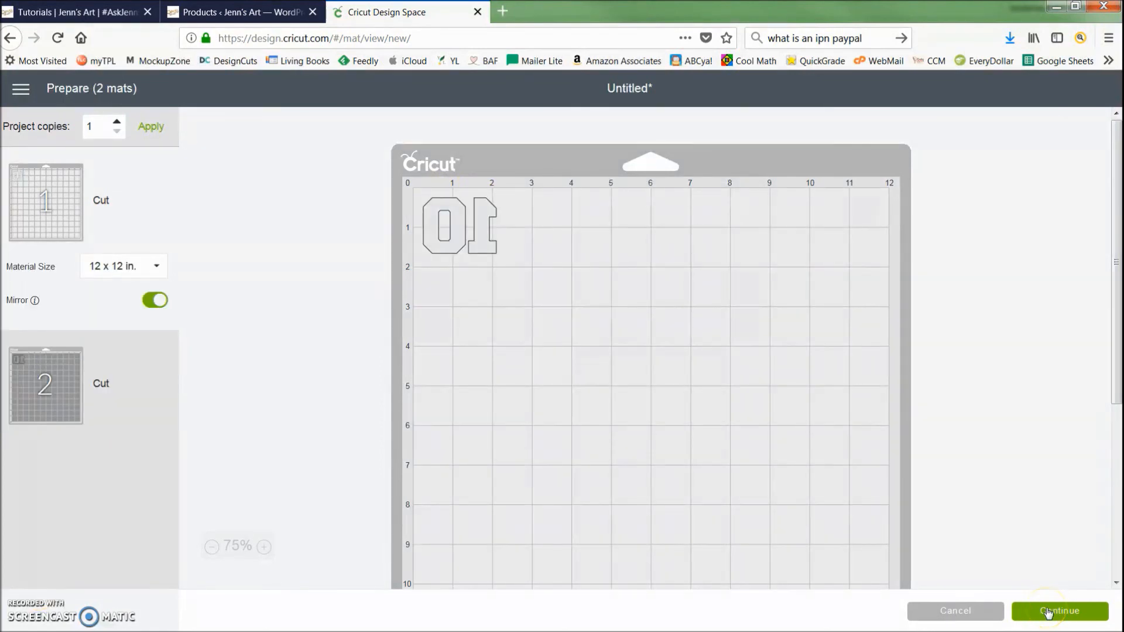
click(1046, 611)
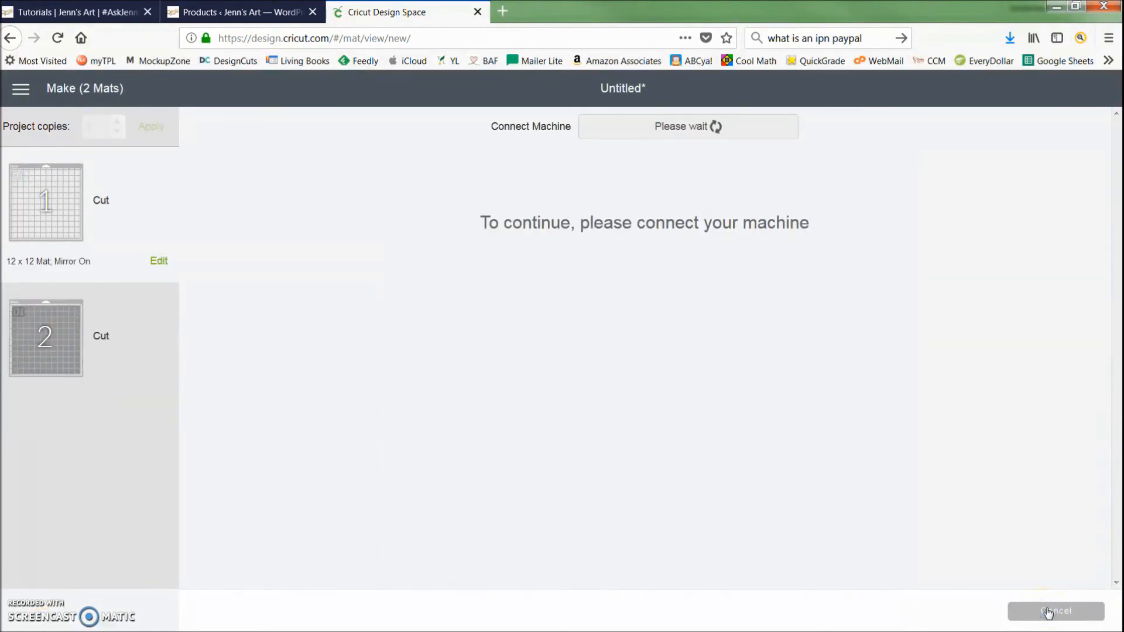